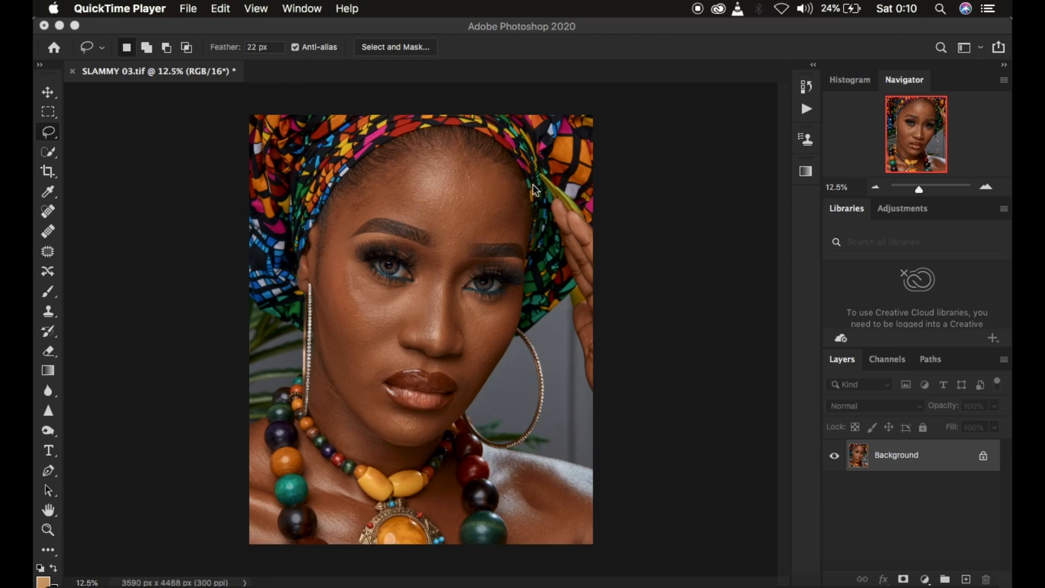
# Duplicate the Background layer twice to create two copies of the portrait above it
pyautogui.click(926, 464)
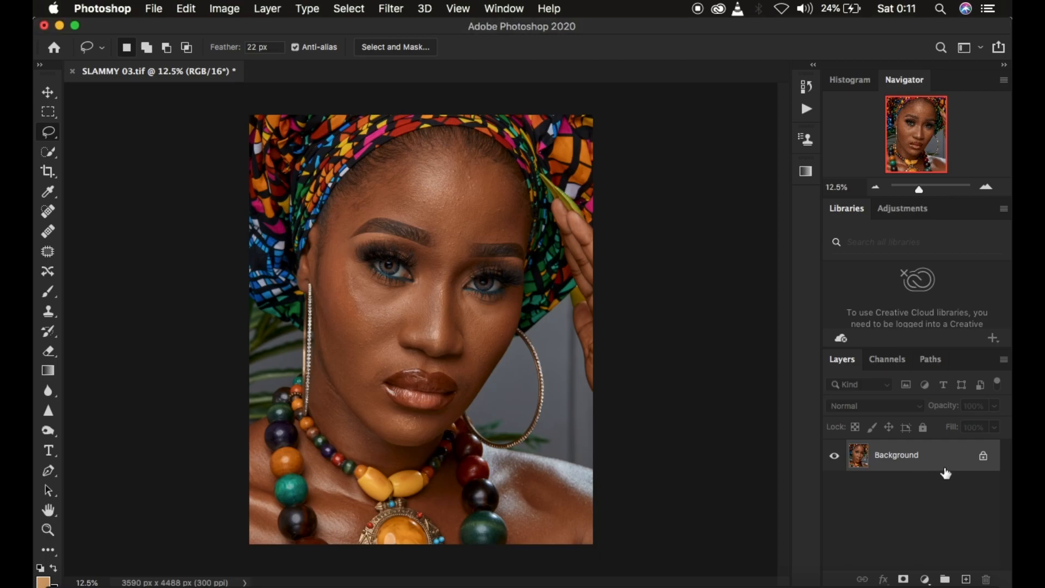
pyautogui.hotkey('ctrl', 'j')
pyautogui.hotkey('ctrl', 'j')
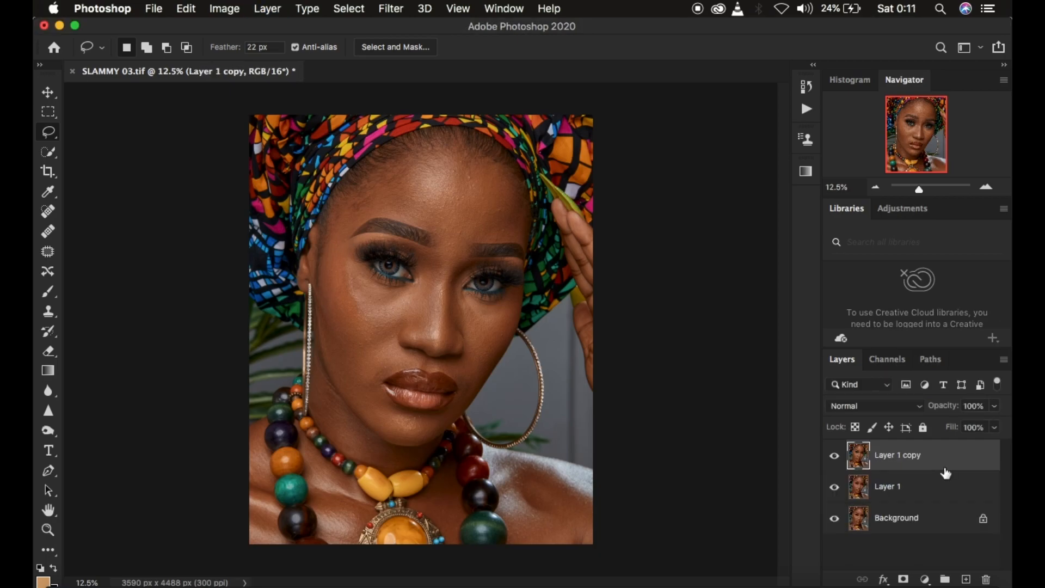
# Rename the lower layer copy LOW FREQ and the upper copy HIGH FREQ
pyautogui.doubleClick(888, 485)
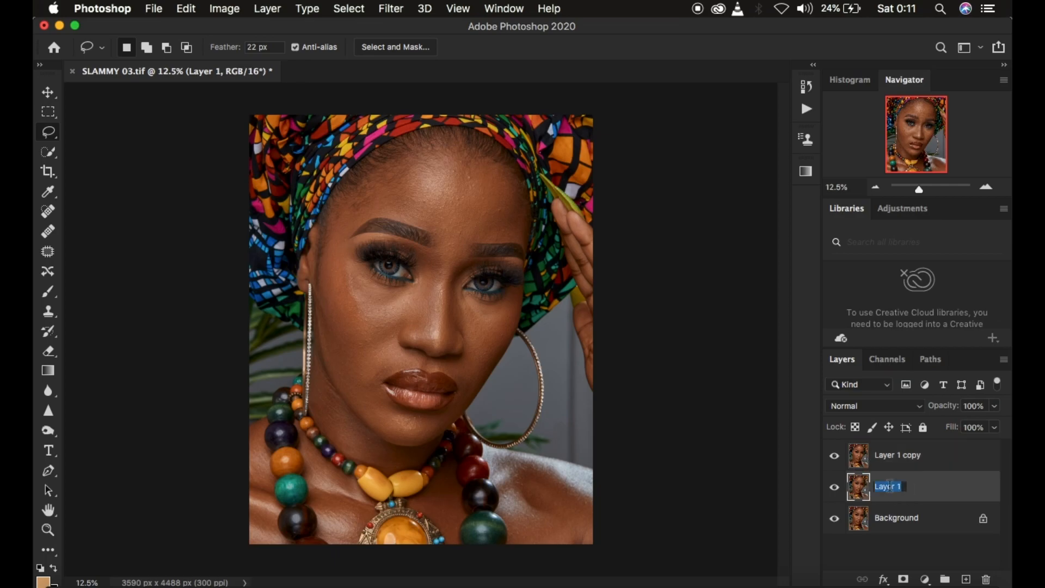
pyautogui.write('LOW FREQ')
pyautogui.press('Return')
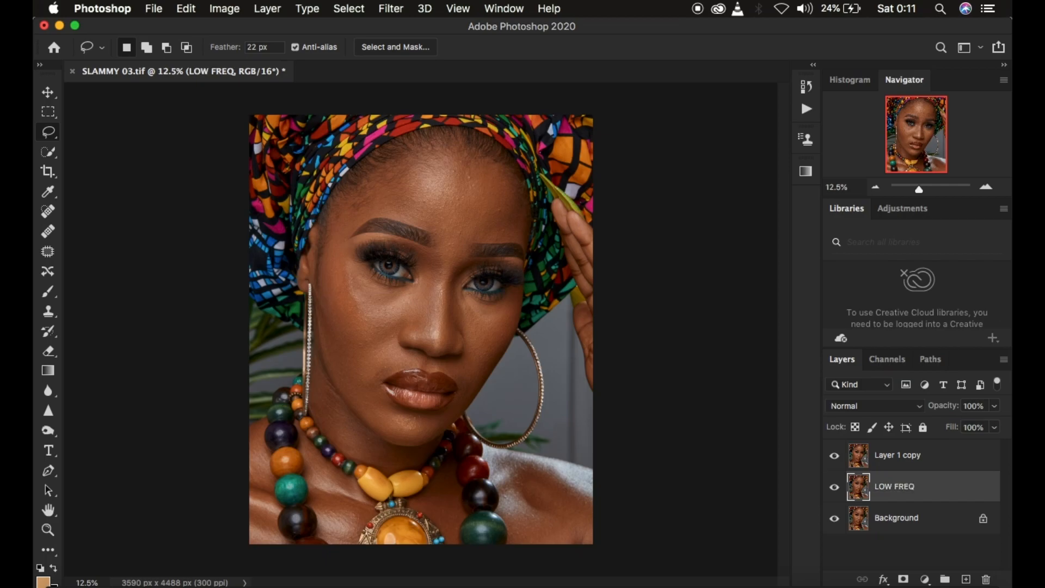
pyautogui.doubleClick(892, 457)
pyautogui.write('HI')
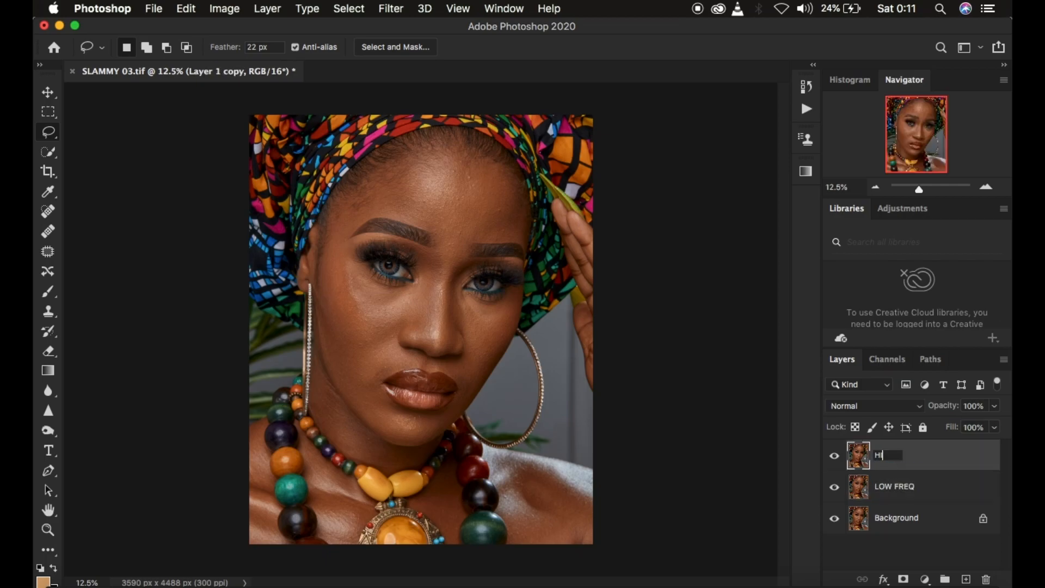
pyautogui.write('GH FREQ')
pyautogui.press('Return')
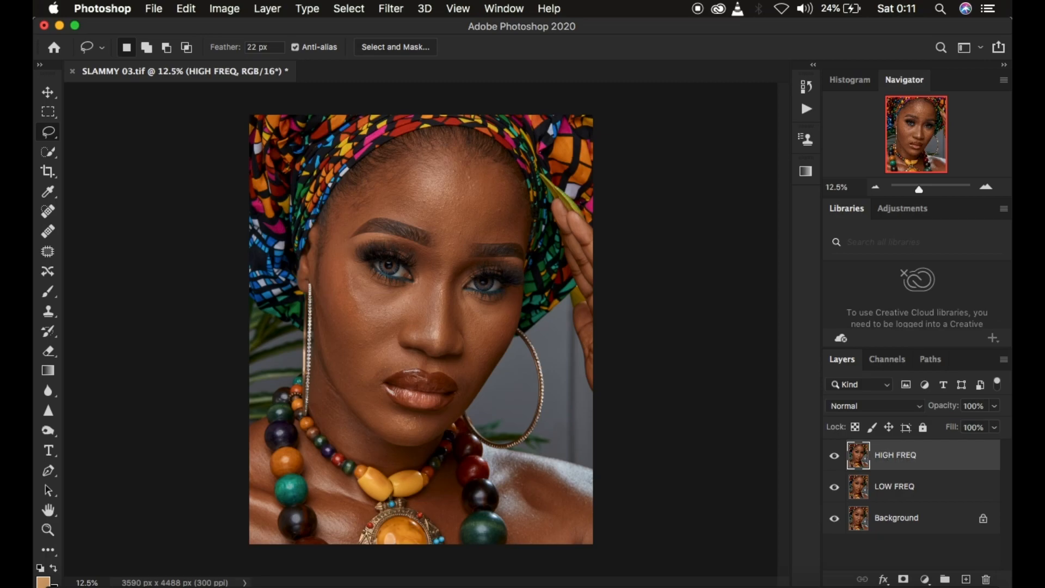
# Hide the HIGH FREQ layer and make LOW FREQ the active layer
pyautogui.click(925, 493)
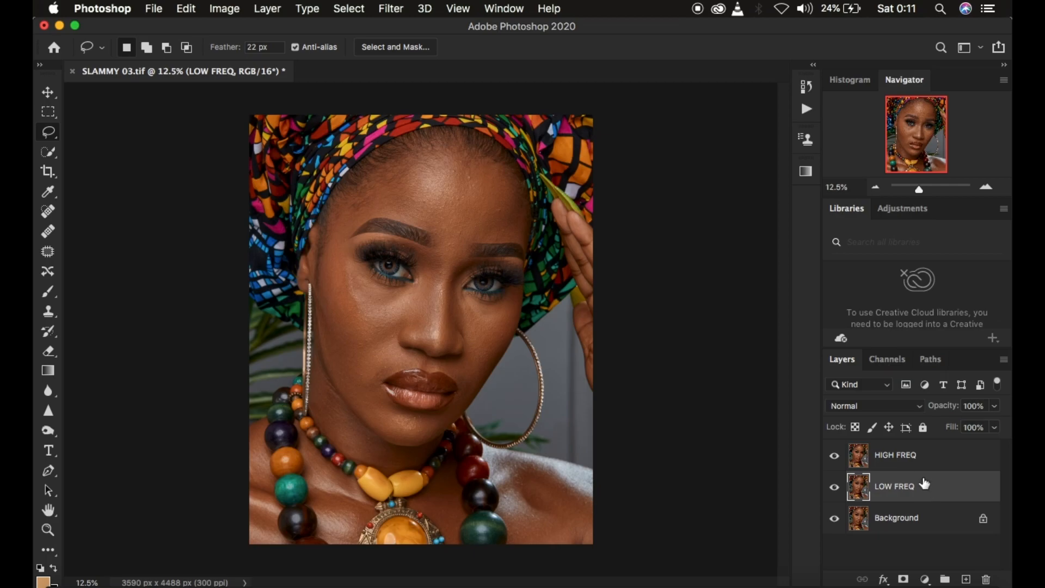
pyautogui.click(926, 467)
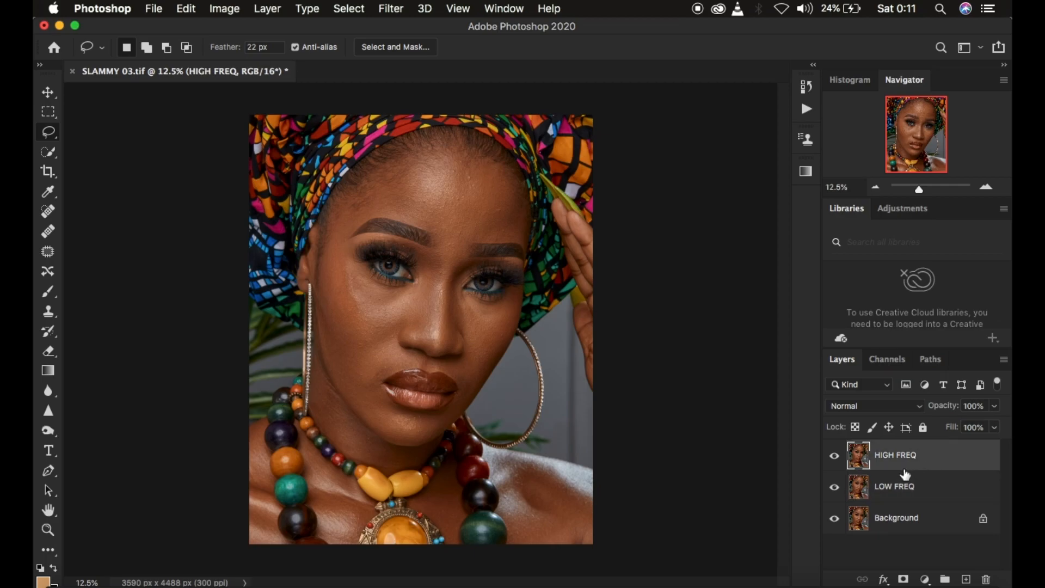
pyautogui.click(836, 458)
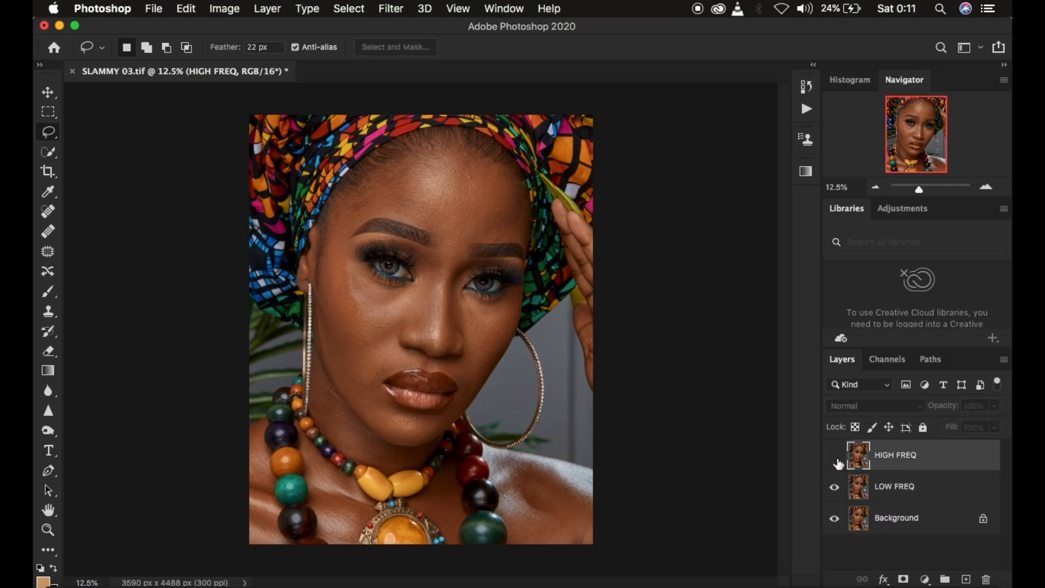
pyautogui.click(930, 496)
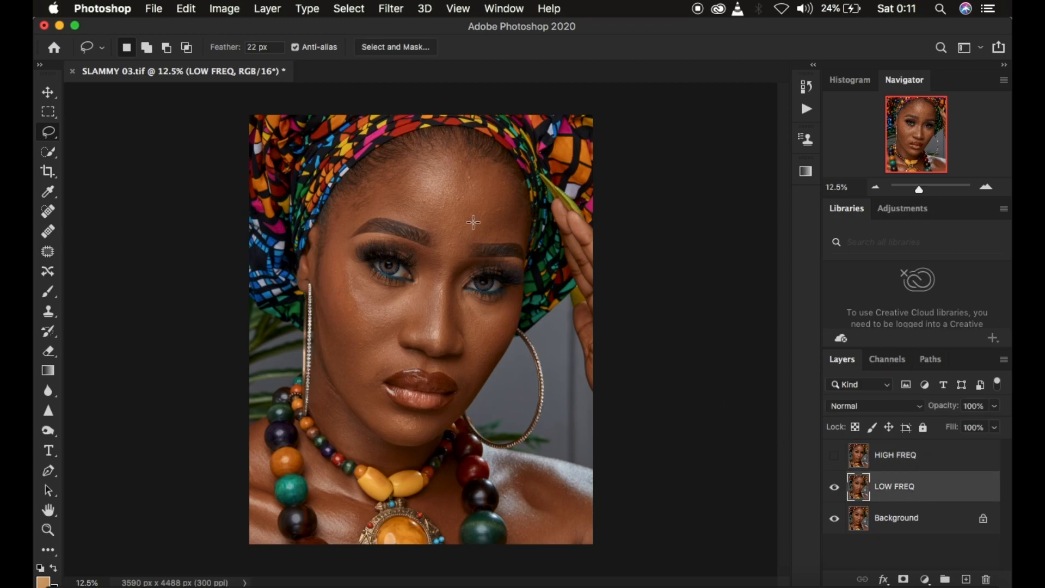
# Start a Gaussian Blur on LOW FREQ, lower the radius to 0.1 pixels and frame the forehead skin in the preview at 25%
pyautogui.click(391, 8)
pyautogui.moveTo(427, 191)
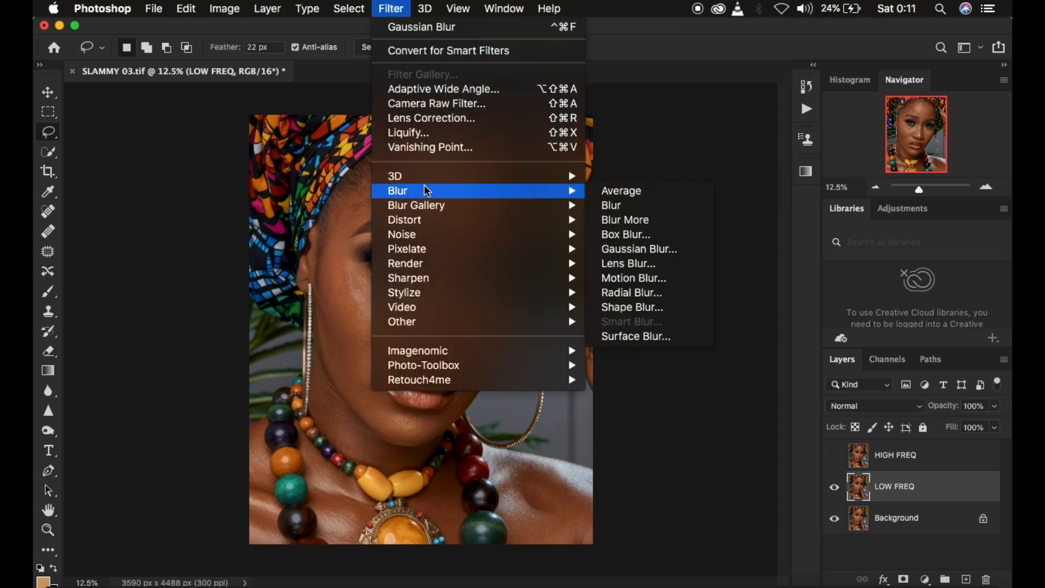
pyautogui.click(654, 249)
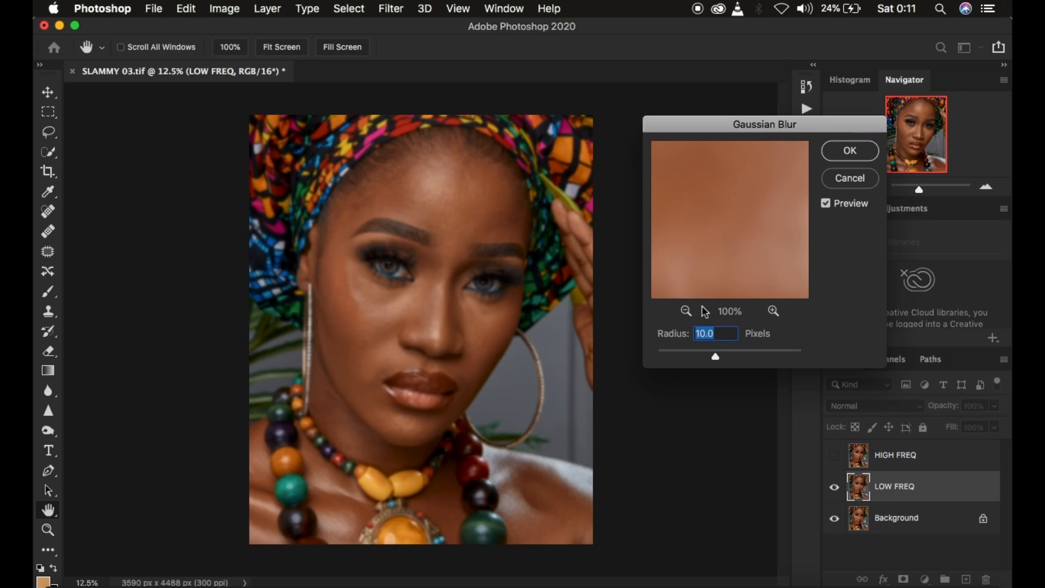
pyautogui.moveTo(701, 356); pyautogui.dragTo(625, 345)
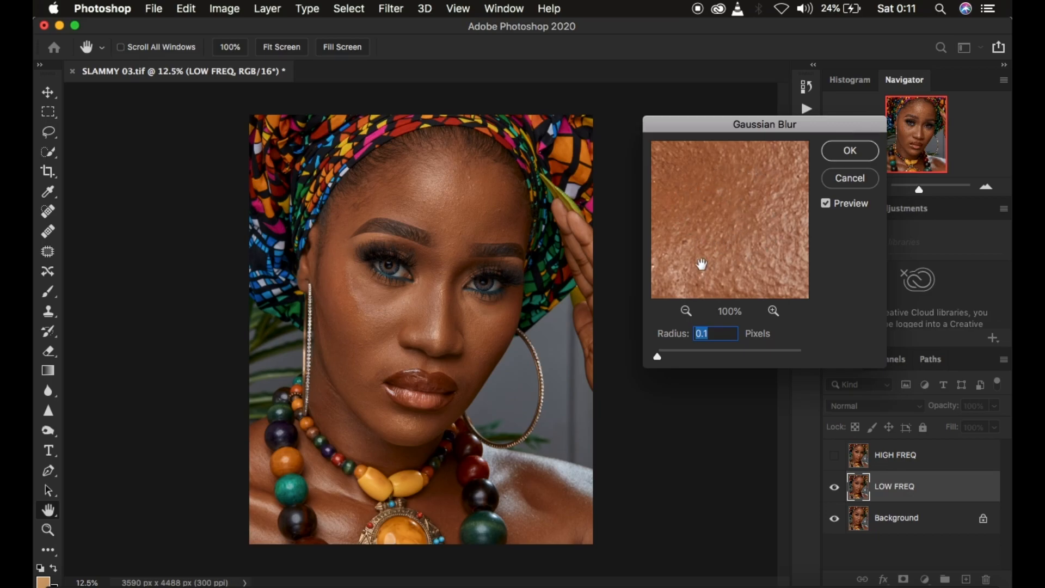
pyautogui.click(687, 311)
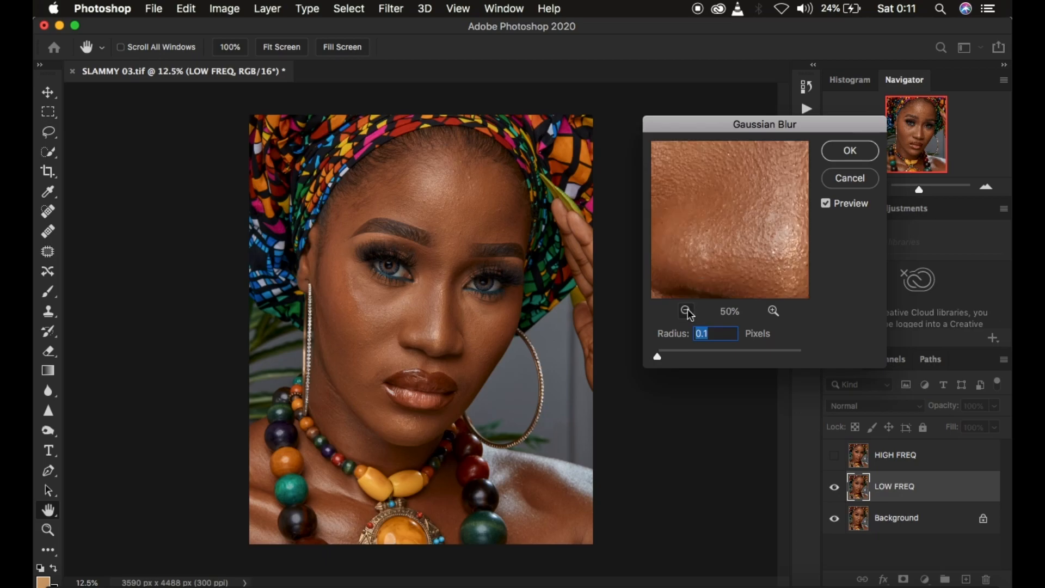
pyautogui.click(687, 311)
pyautogui.click(687, 311)
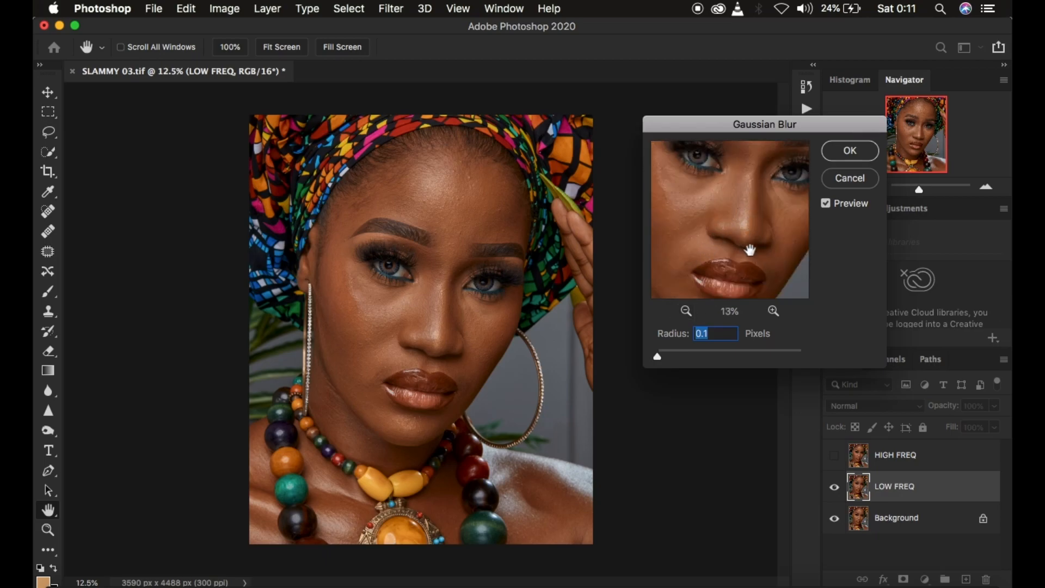
pyautogui.moveTo(743, 190); pyautogui.dragTo(730, 288)
pyautogui.moveTo(762, 208); pyautogui.dragTo(738, 239)
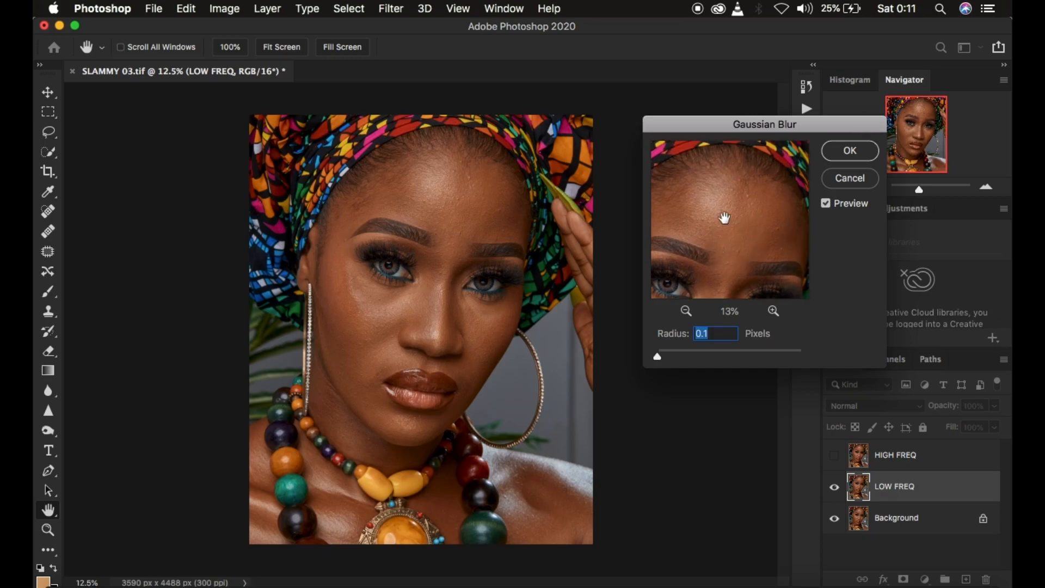
pyautogui.click(773, 312)
pyautogui.moveTo(744, 251); pyautogui.dragTo(743, 213)
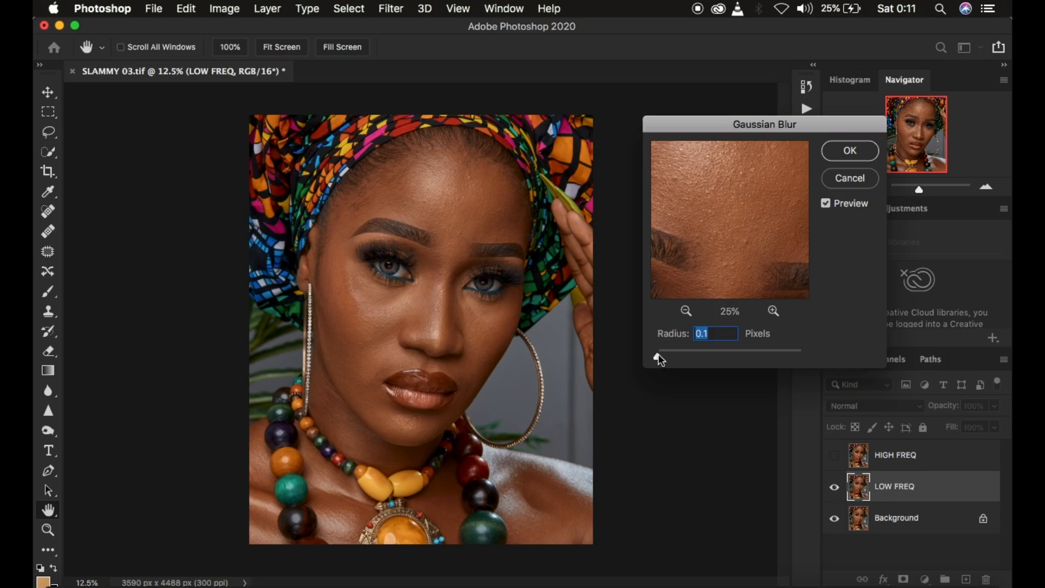
# Raise the Gaussian Blur radius to 8.0 pixels and apply the blur to LOW FREQ
pyautogui.moveTo(659, 355); pyautogui.dragTo(667, 357)
pyautogui.moveTo(681, 356); pyautogui.dragTo(708, 357)
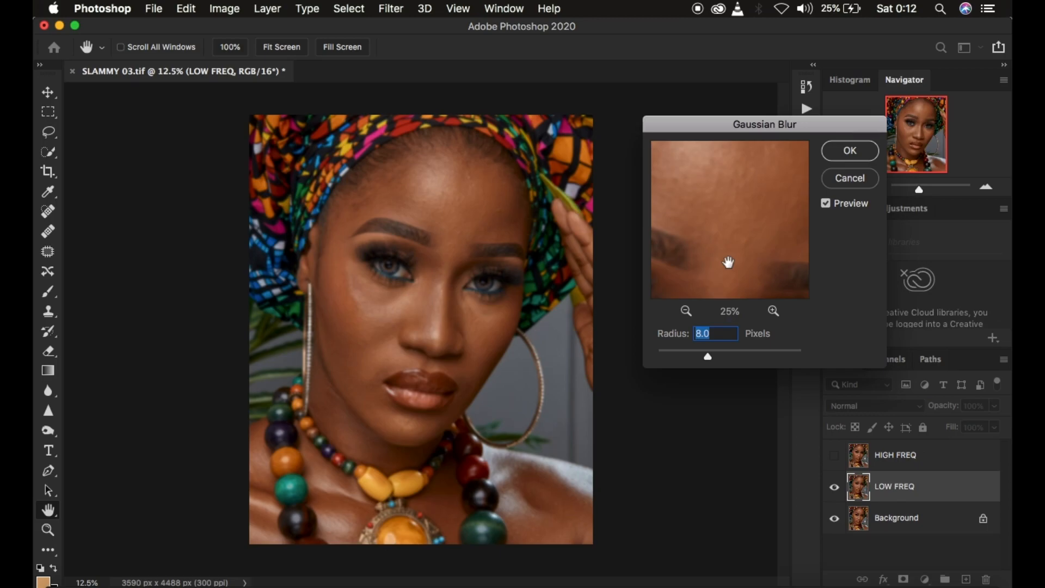
pyautogui.click(843, 149)
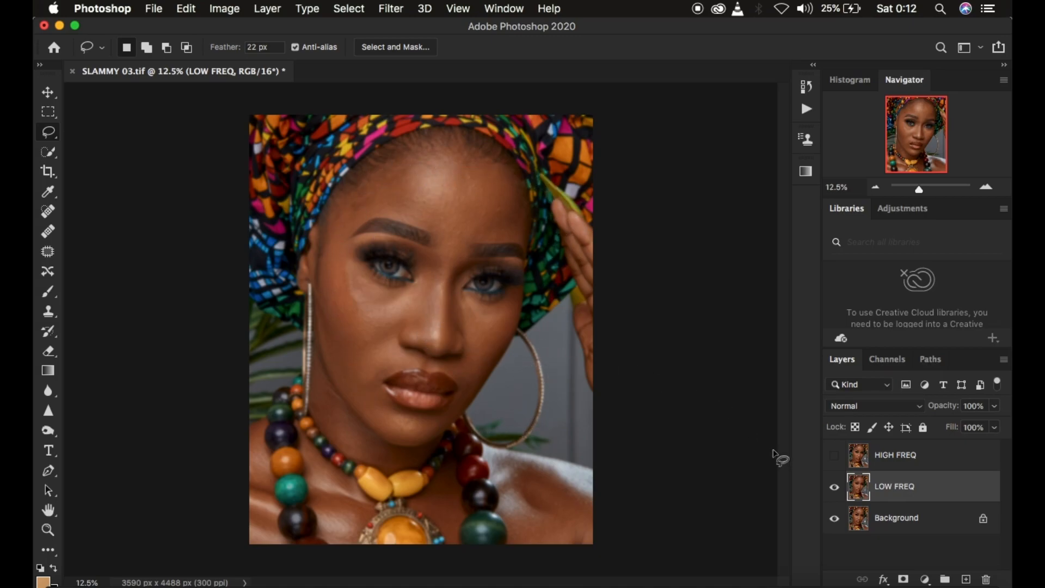
# Show the HIGH FREQ layer, make it active and open Apply Image for it
pyautogui.click(918, 461)
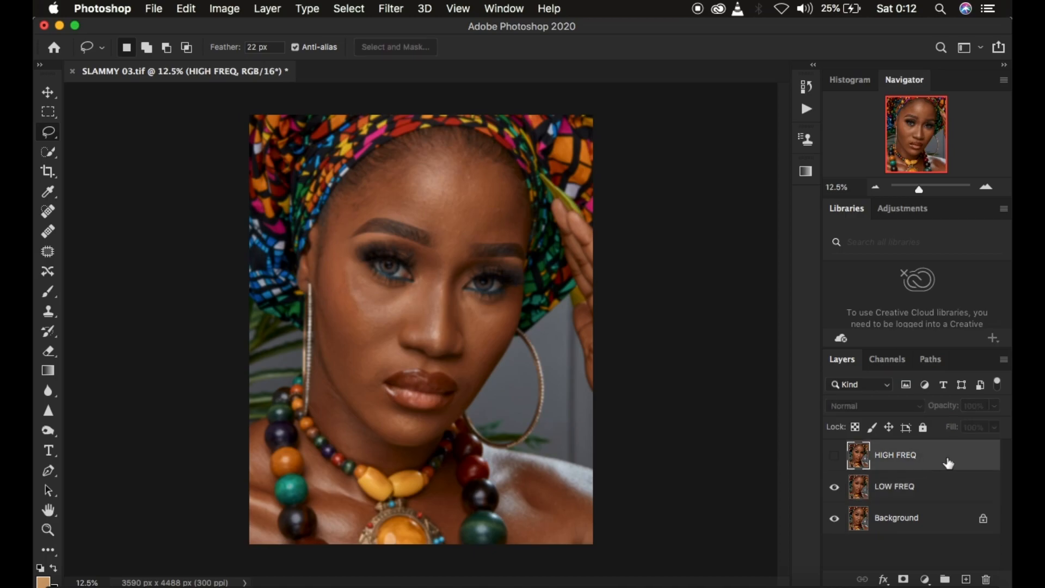
pyautogui.click(834, 457)
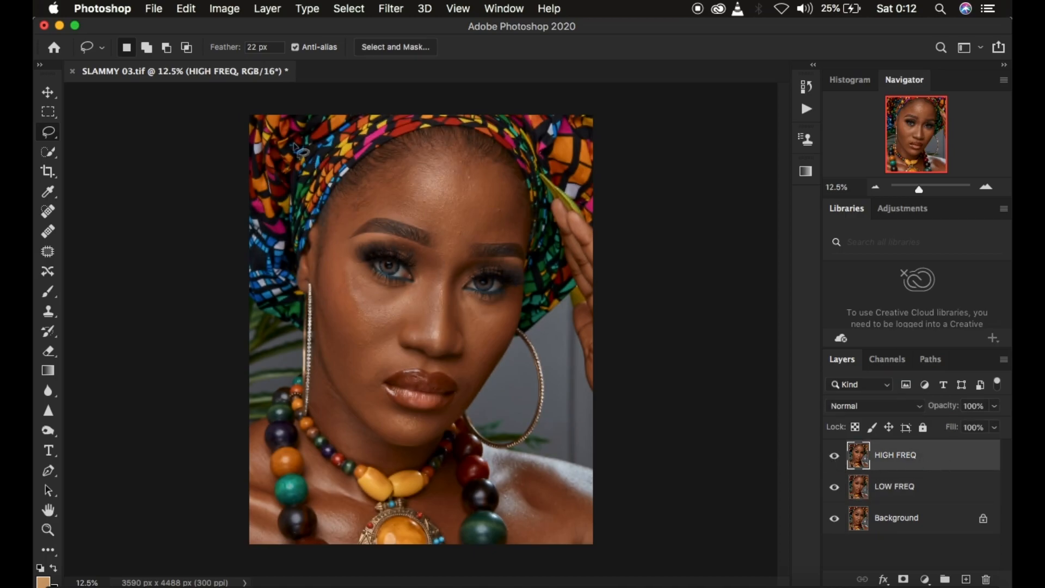
pyautogui.click(225, 10)
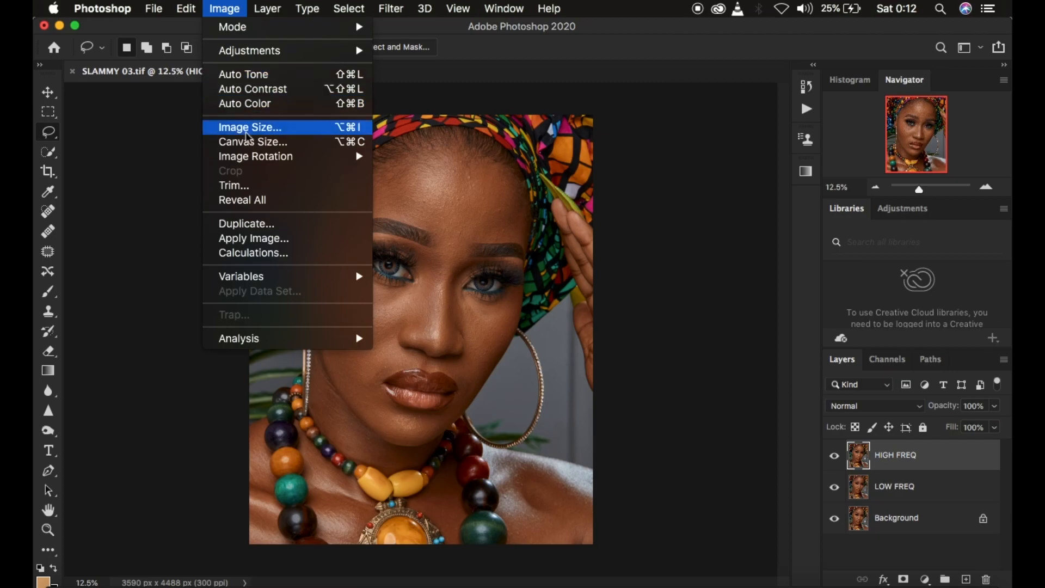
pyautogui.click(252, 238)
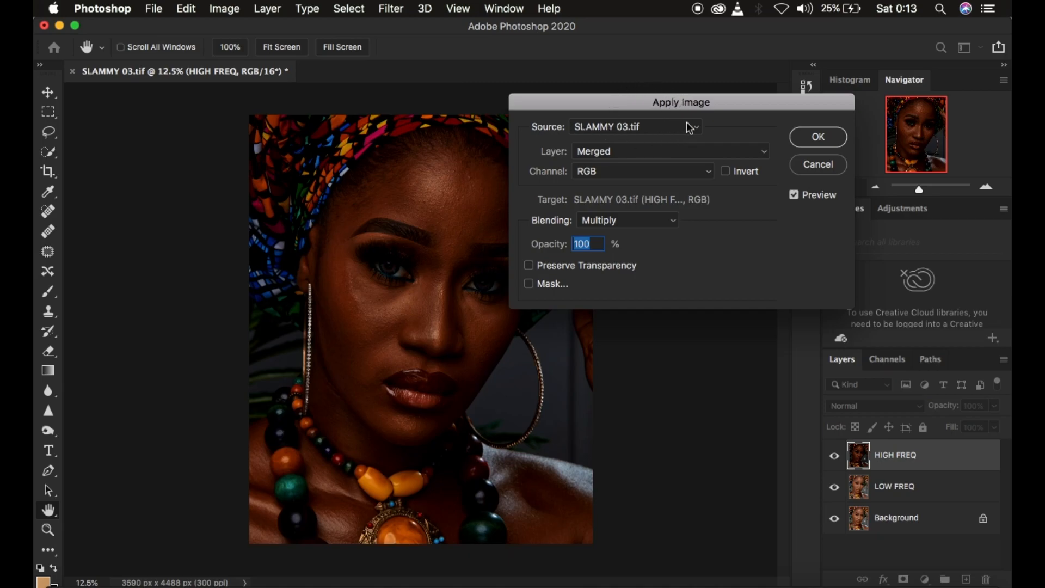
# Set the Apply Image source layer to LOW FREQ, the channel to RGB and the blending to Add
pyautogui.click(603, 152)
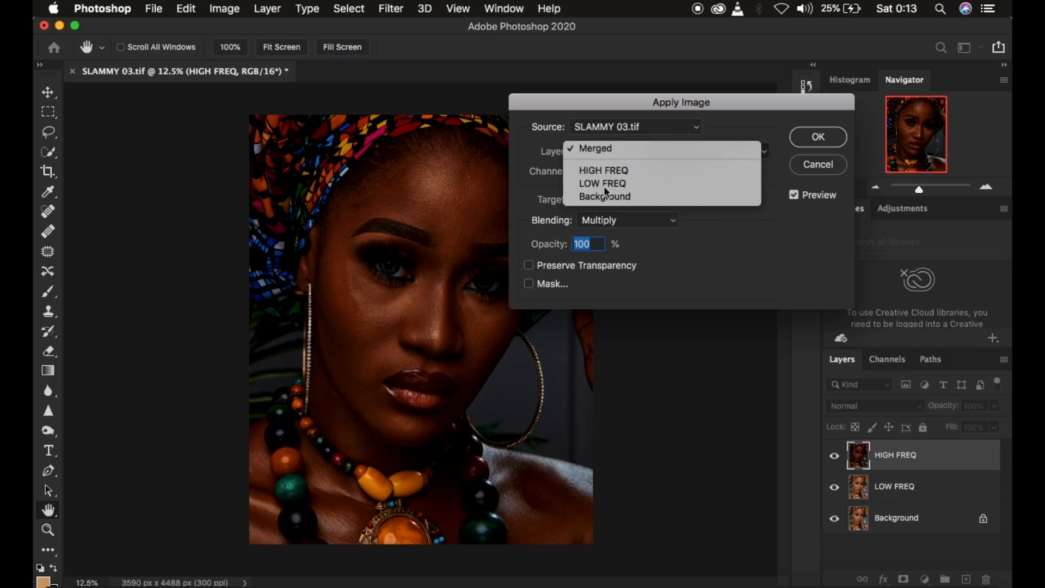
pyautogui.click(603, 184)
pyautogui.click(607, 172)
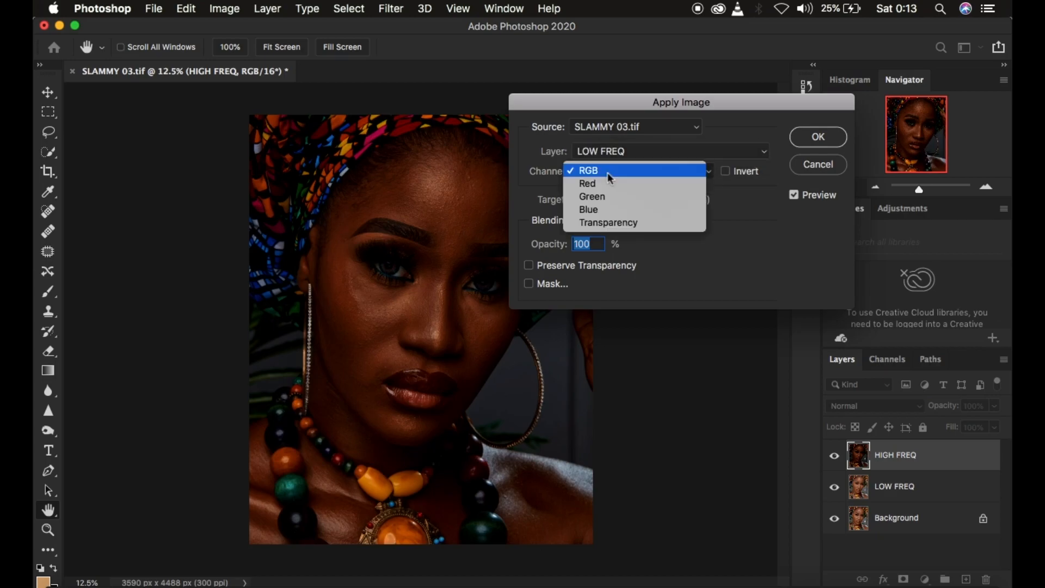
pyautogui.click(608, 172)
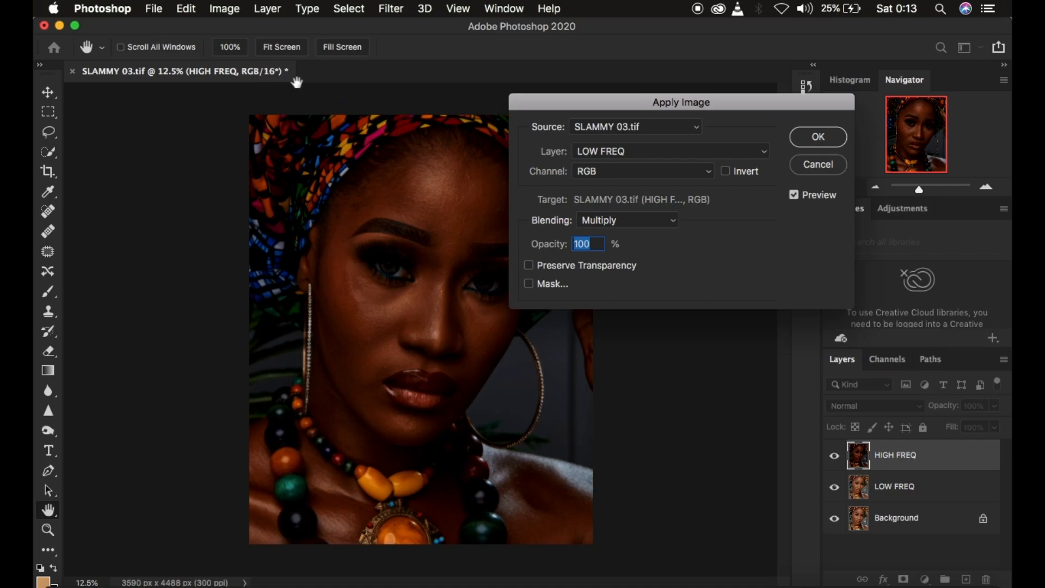
pyautogui.click(610, 221)
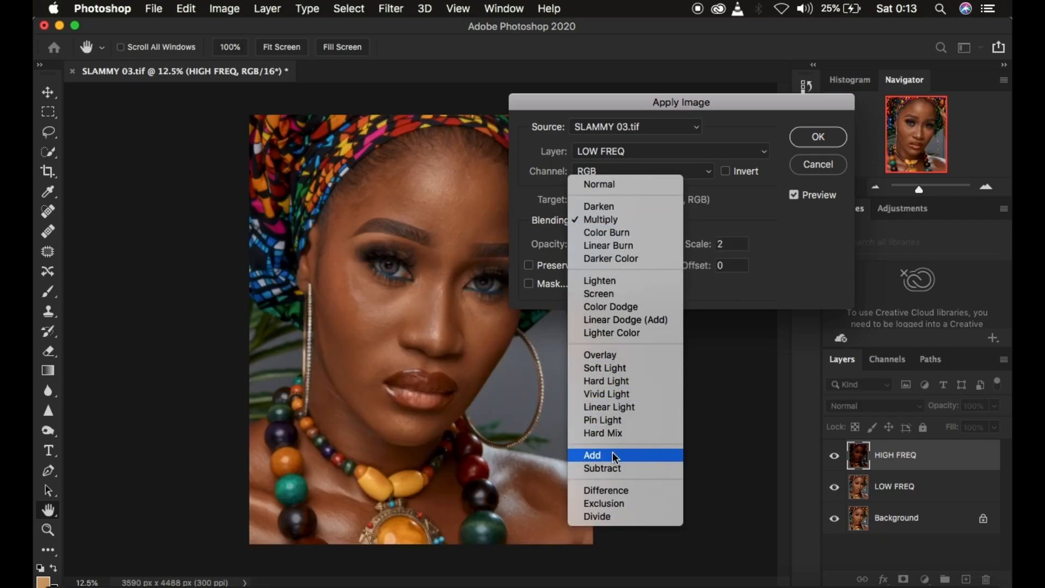
pyautogui.click(614, 456)
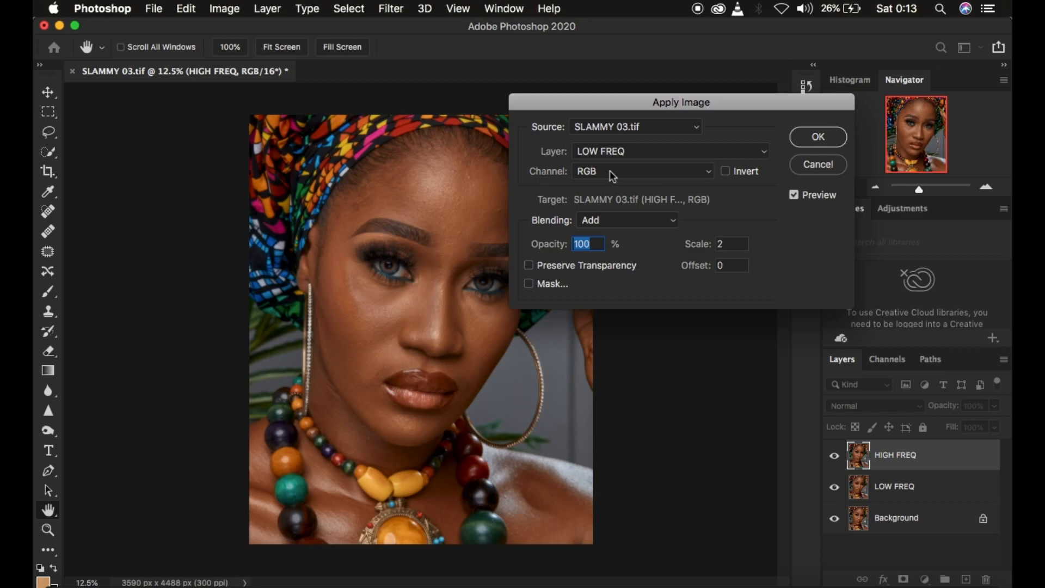
# Recheck the LOW FREQ source and RGB channel, and try Subtract as the Apply Image blending mode
pyautogui.click(605, 151)
pyautogui.click(606, 152)
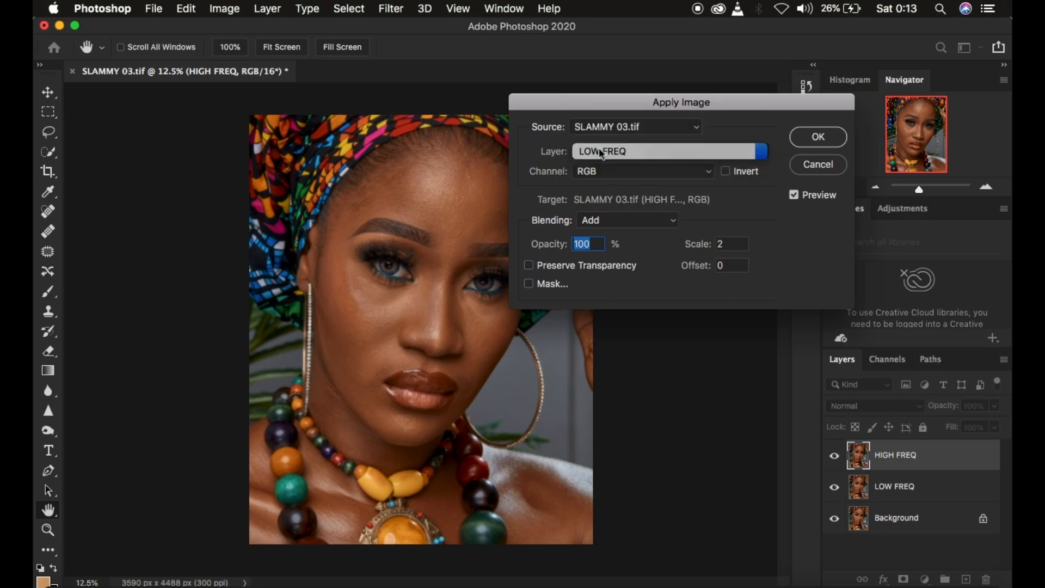
pyautogui.click(600, 173)
pyautogui.click(601, 173)
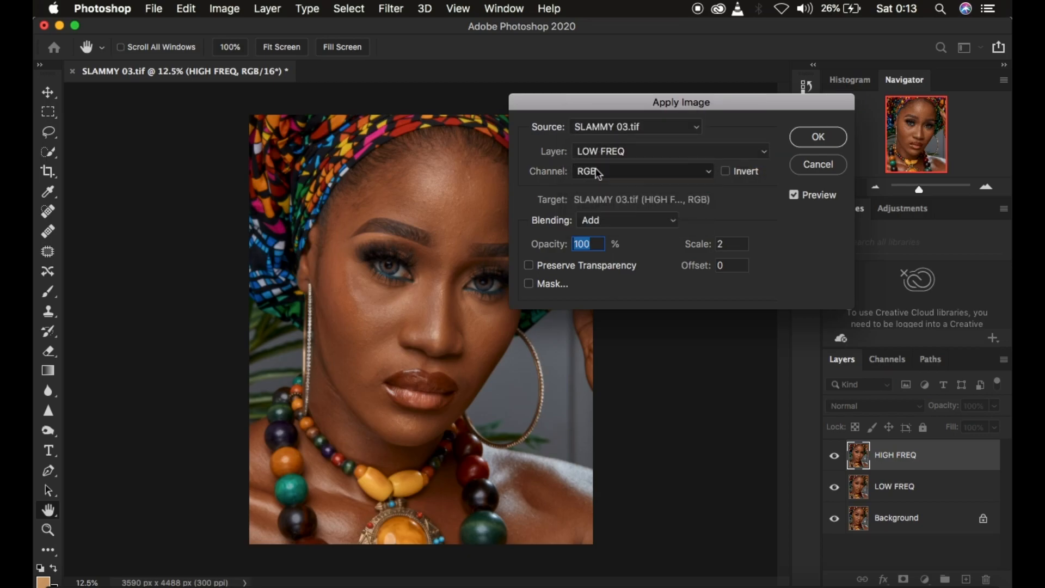
pyautogui.click(603, 219)
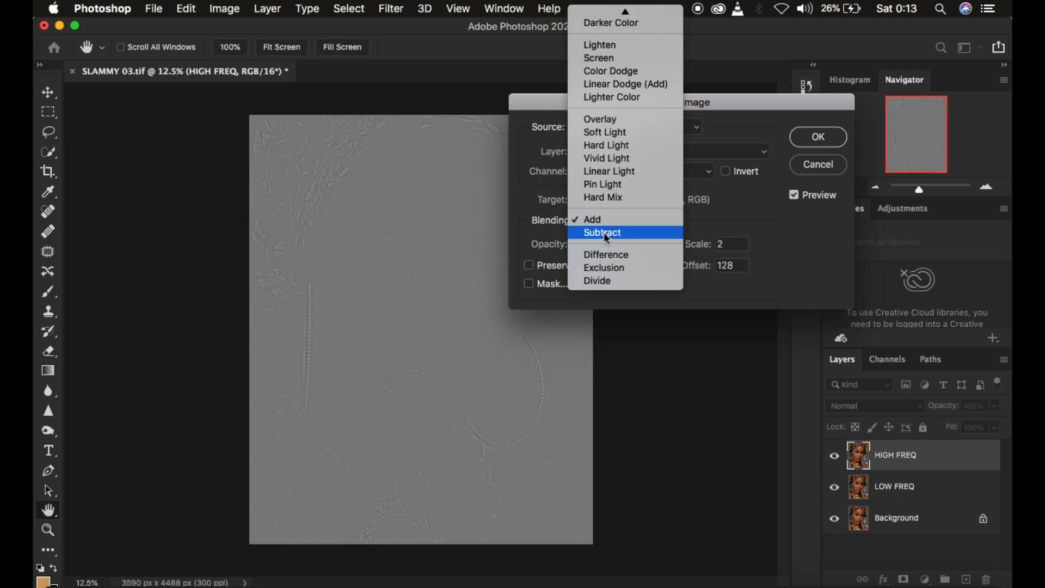
pyautogui.click(603, 232)
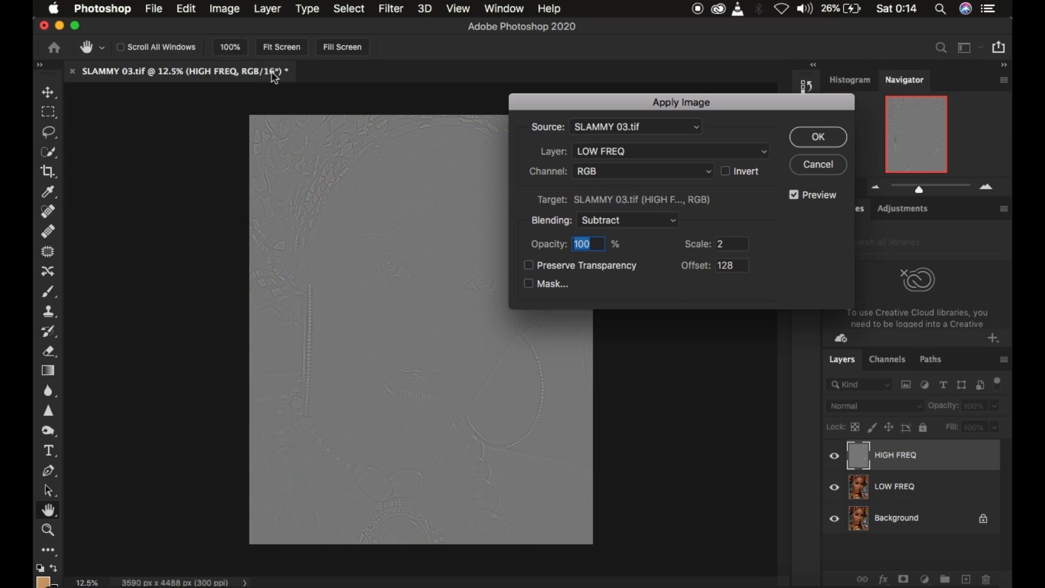
# Set the blending to Add, invert the LOW FREQ source, and apply it to HIGH FREQ with scale 2 and offset 0
pyautogui.click(617, 223)
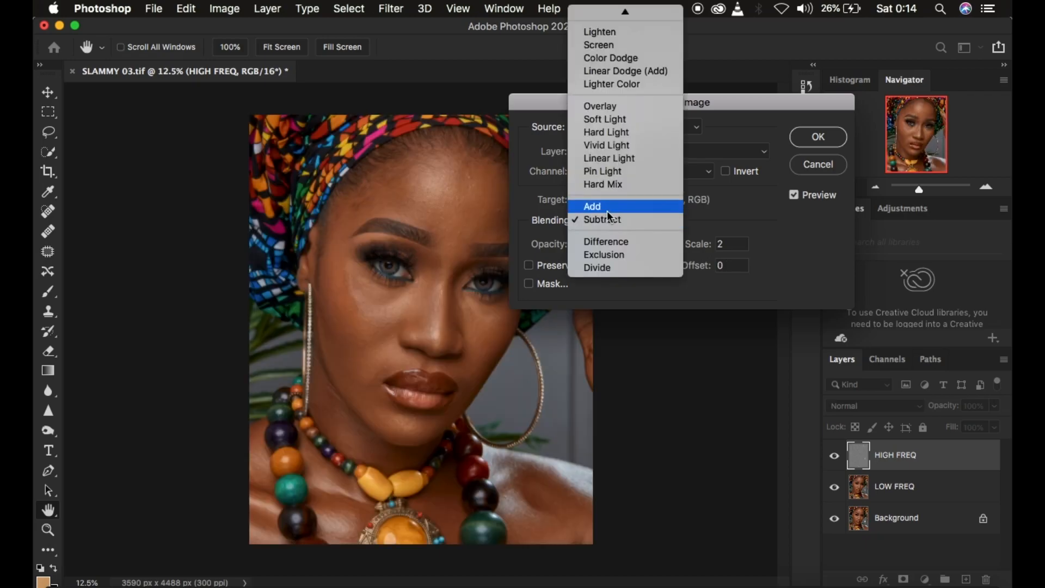
pyautogui.click(596, 207)
pyautogui.click(726, 172)
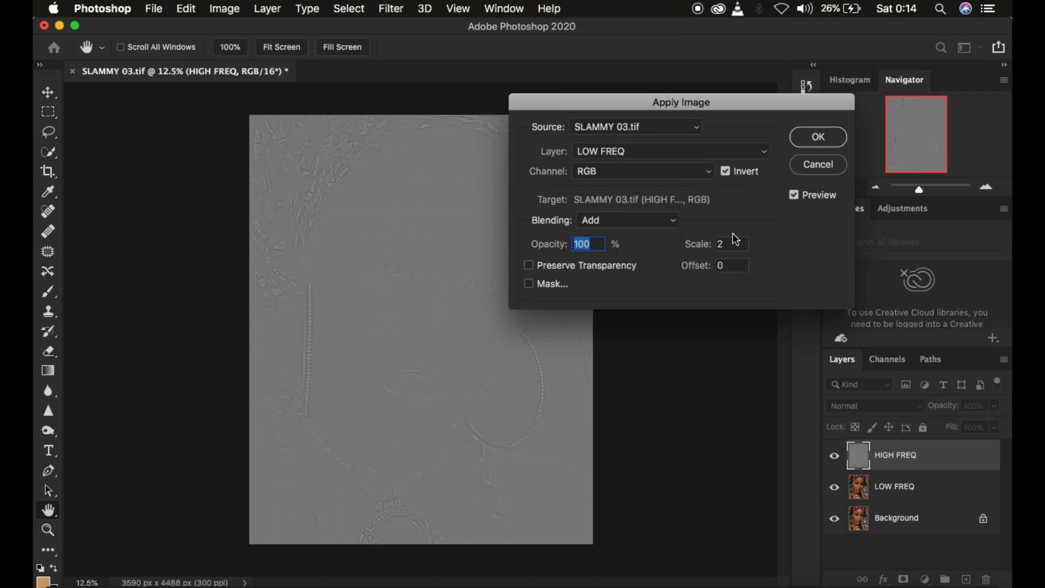
pyautogui.click(817, 137)
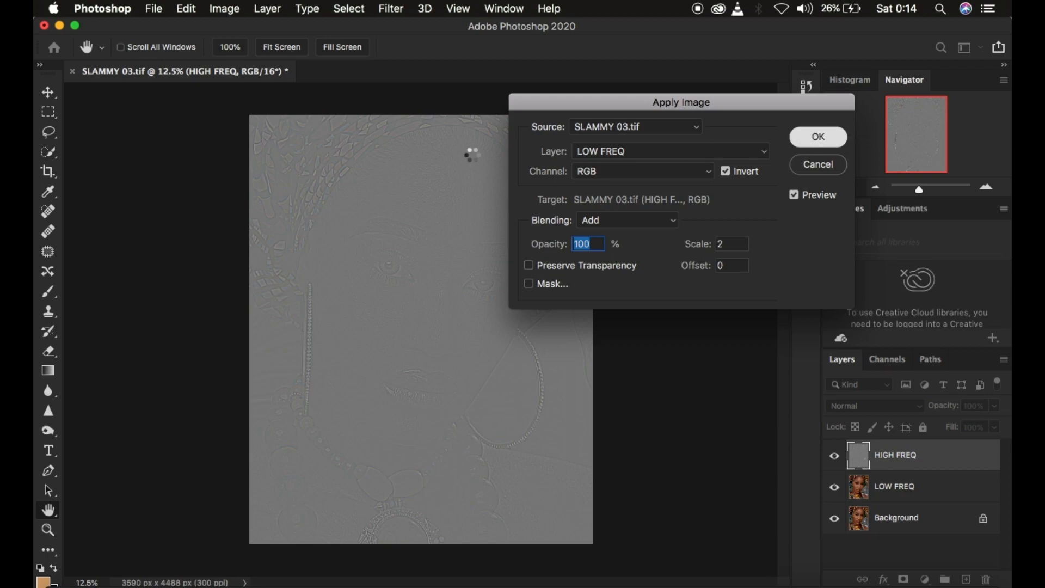
# Set the blend mode of the HIGH FREQ layer to Linear Light
pyautogui.press('l')
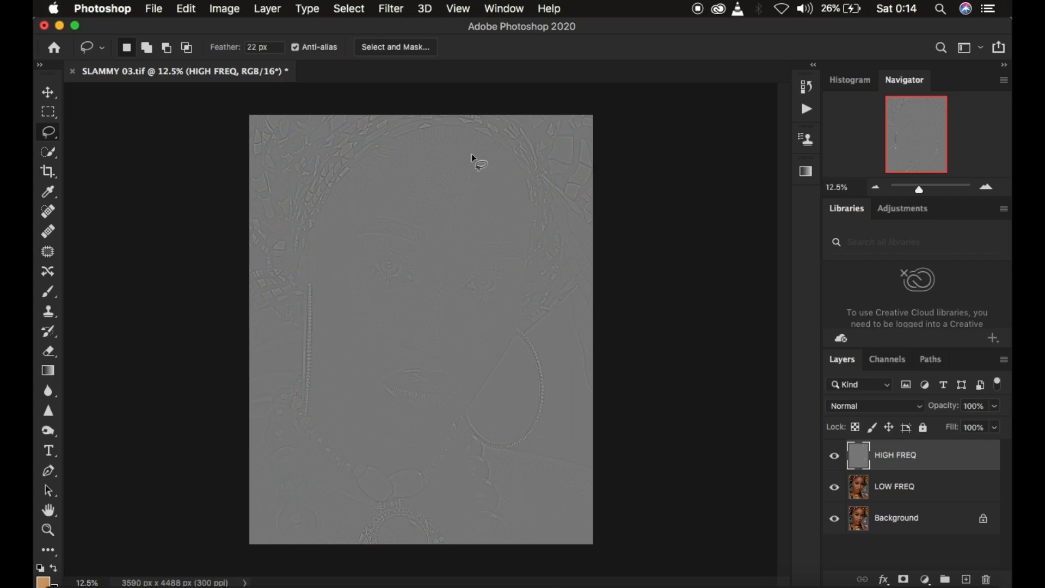
pyautogui.click(877, 416)
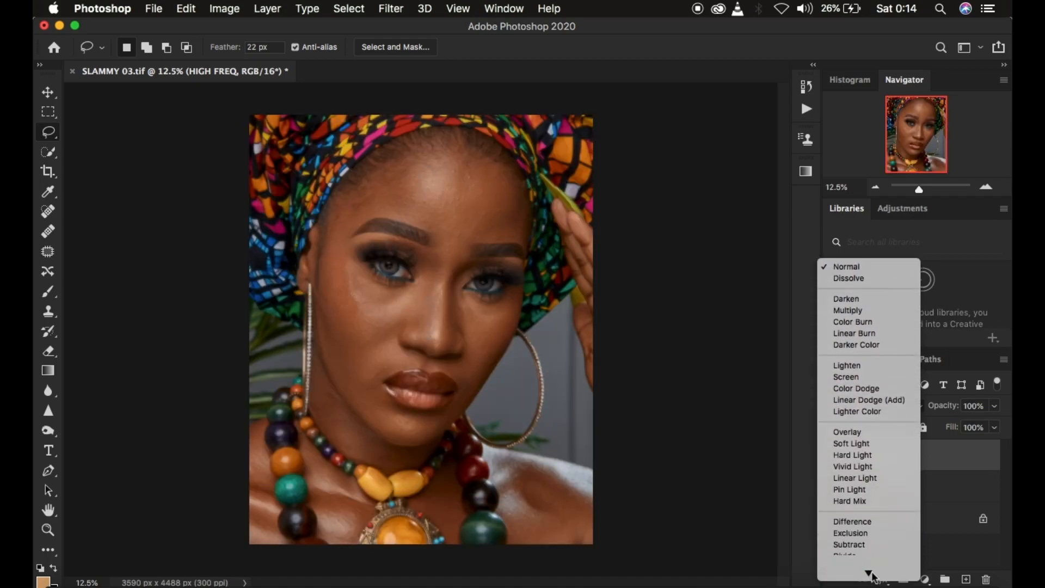
pyautogui.click(857, 466)
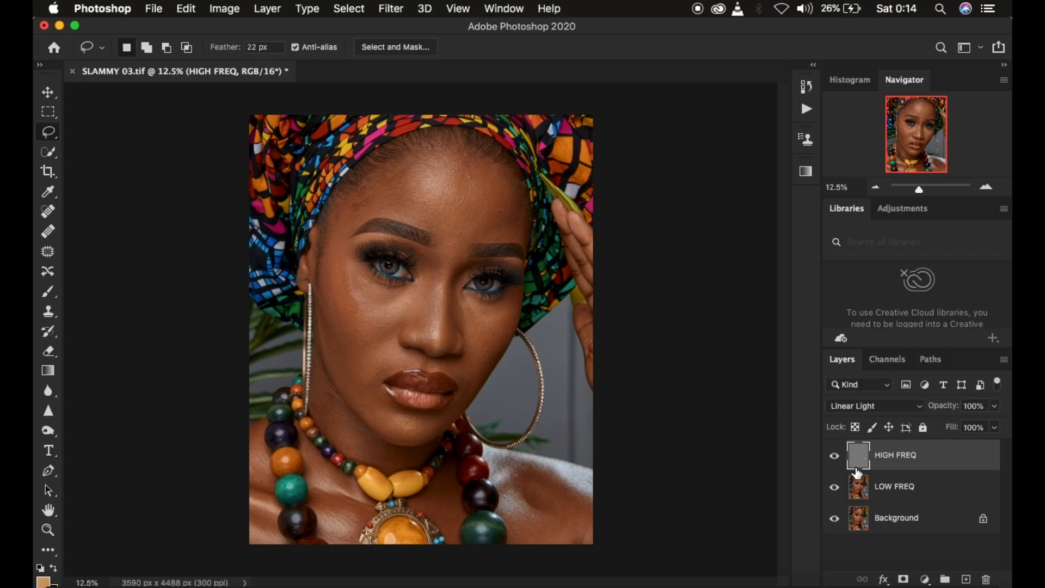
# Group the HIGH FREQ and LOW FREQ layers and rename the group as freq sep
pyautogui.keyDown('shift'); pyautogui.click(959, 491); pyautogui.keyUp('shift')
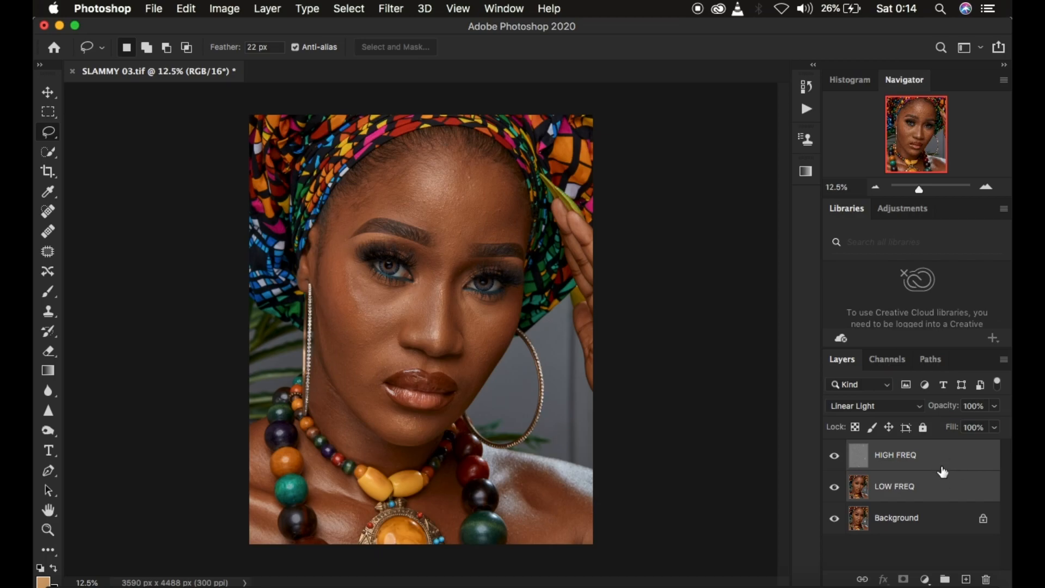
pyautogui.moveTo(945, 460); pyautogui.dragTo(945, 578)
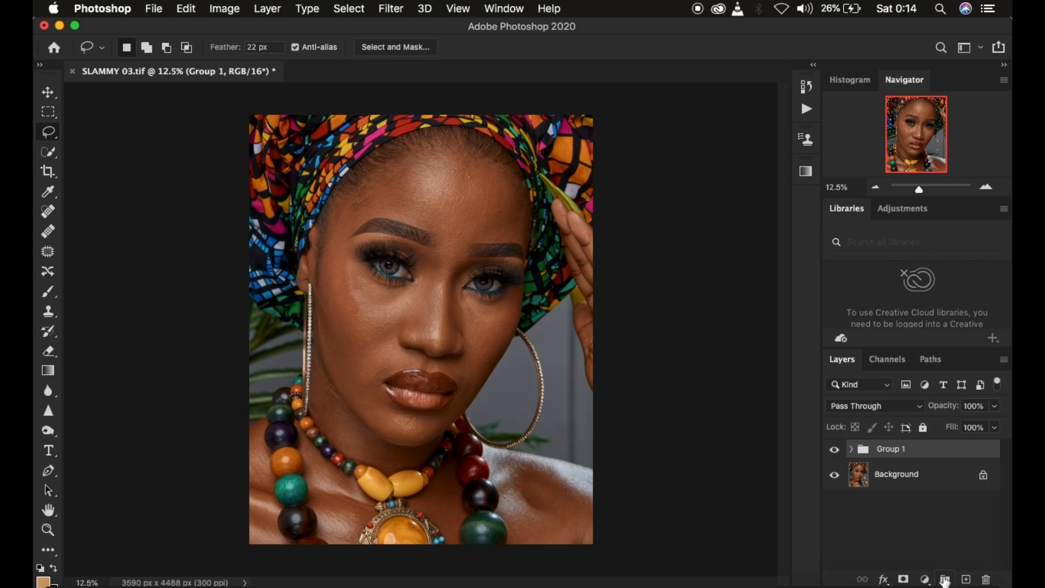
pyautogui.doubleClick(885, 450)
pyautogui.write('freq sep')
pyautogui.press('Return')
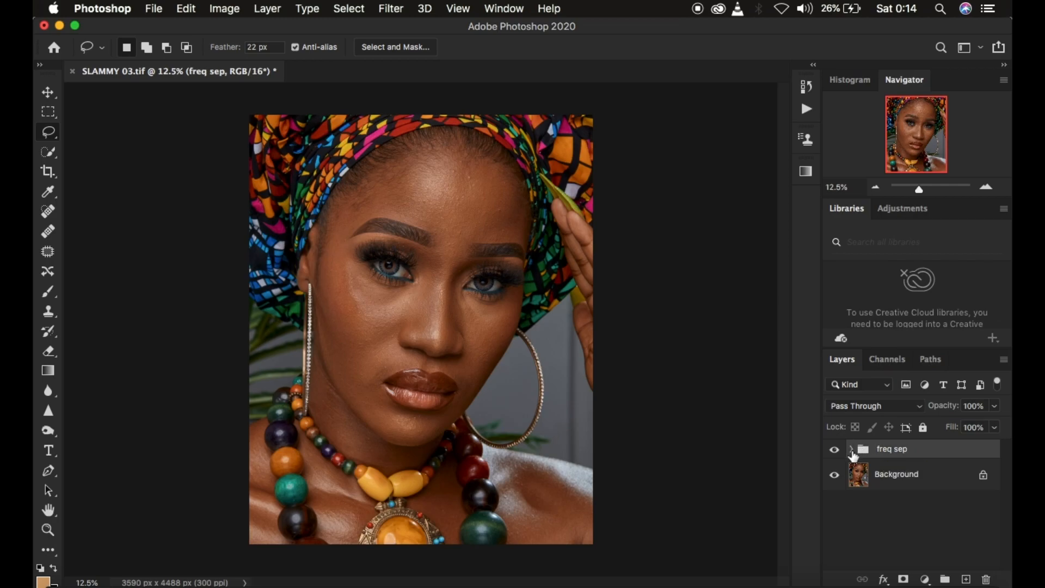
# Expand the freq sep group, hide the HIGH FREQ layer and make LOW FREQ the active layer
pyautogui.click(851, 450)
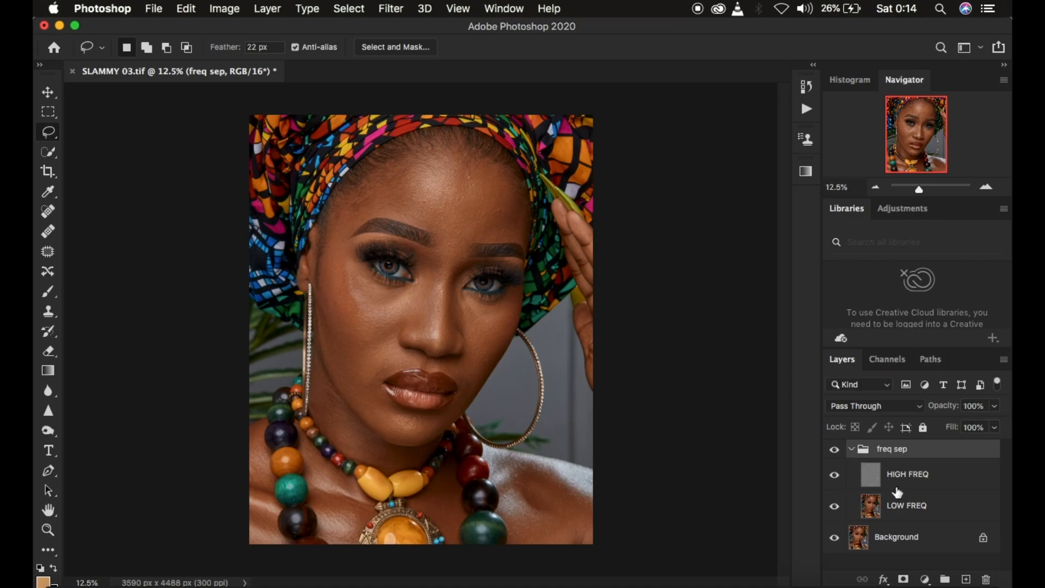
pyautogui.click(834, 476)
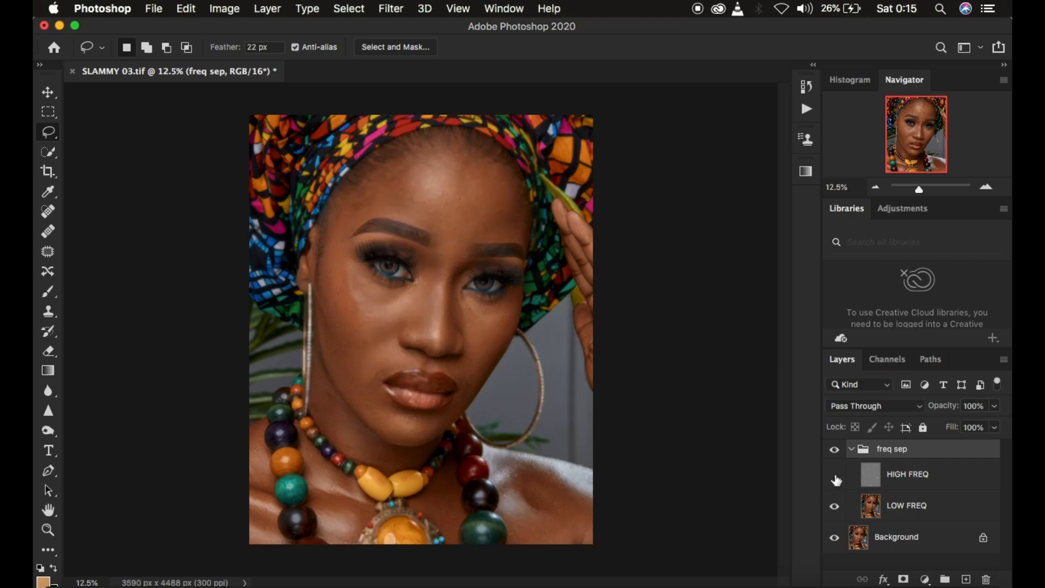
pyautogui.click(914, 509)
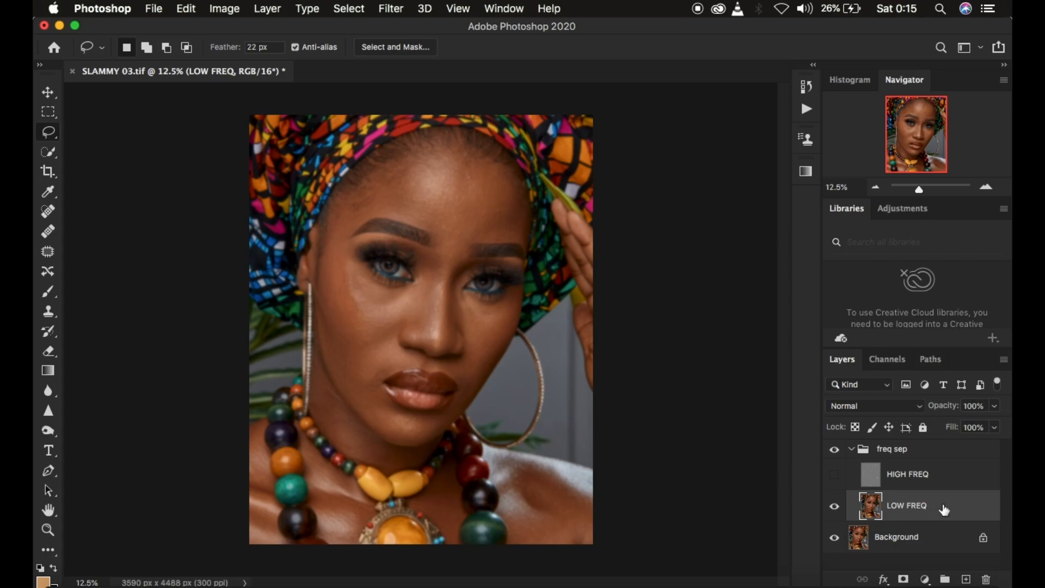
# Switch to the Mixer Brush, check its Soft Round tip at 250 px and 0% hardness, and clean the brush
pyautogui.click(49, 298)
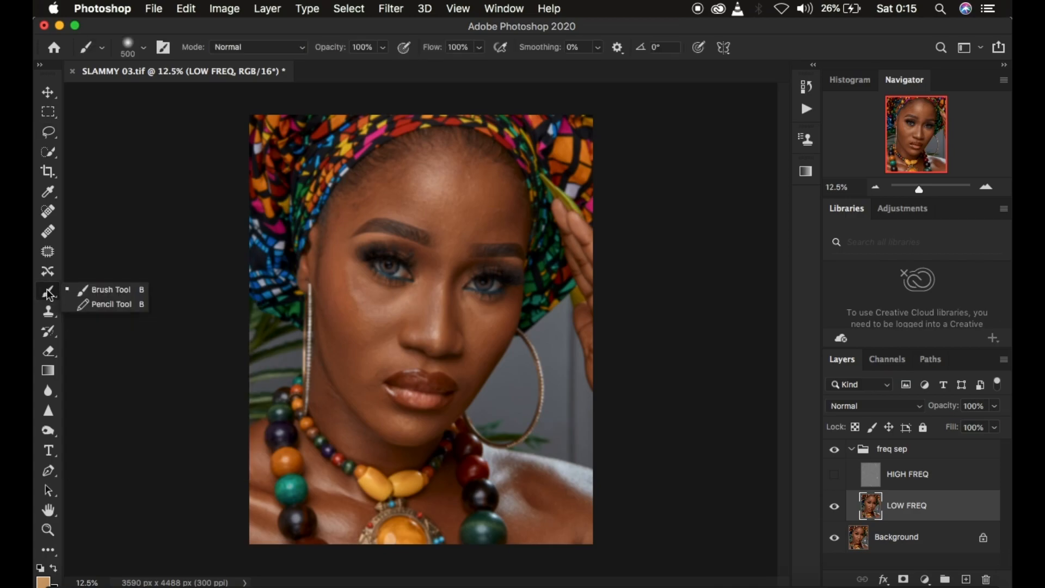
pyautogui.click(49, 553)
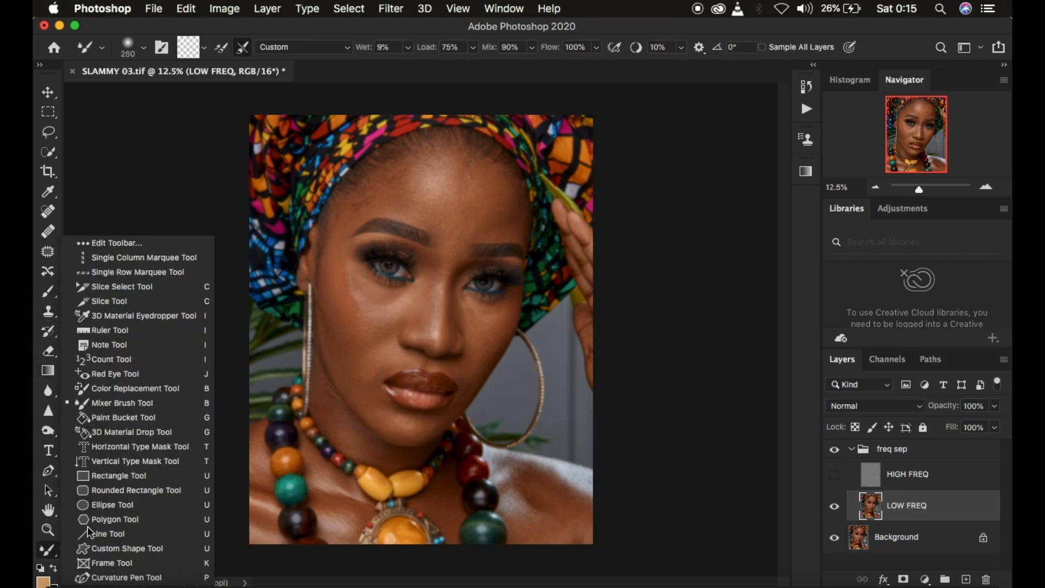
pyautogui.click(125, 405)
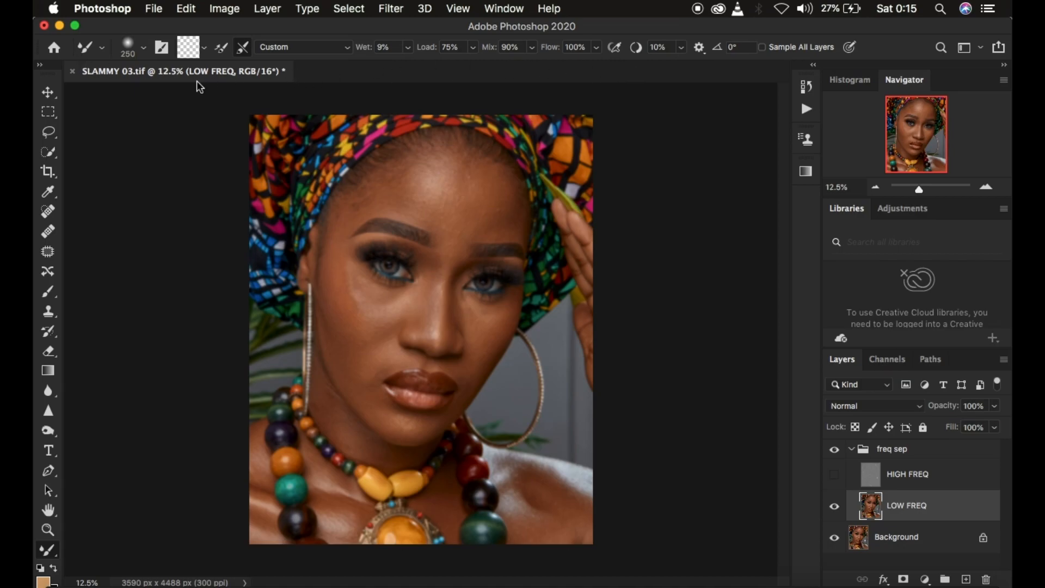
pyautogui.click(145, 50)
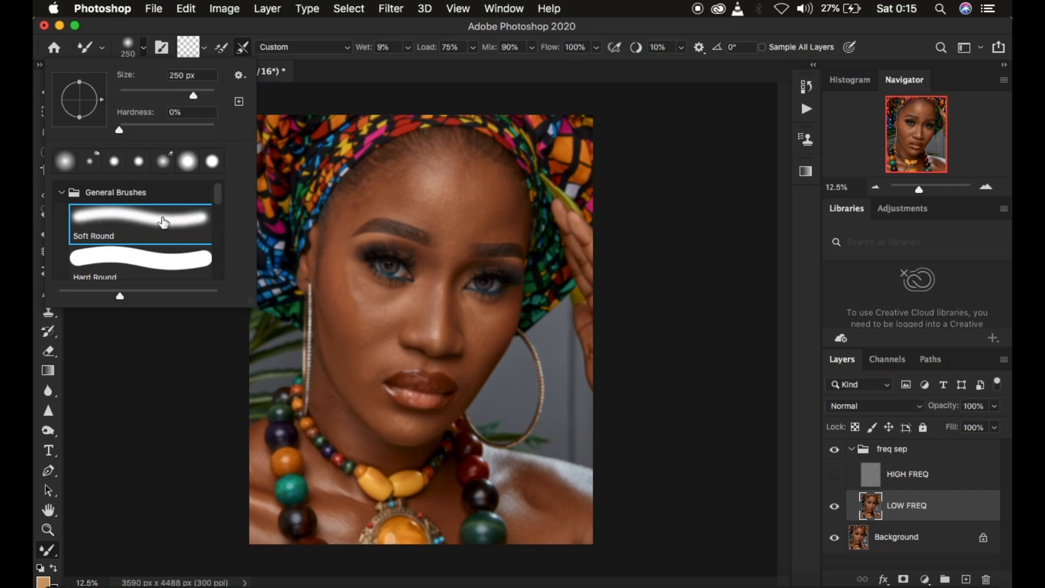
pyautogui.click(303, 32)
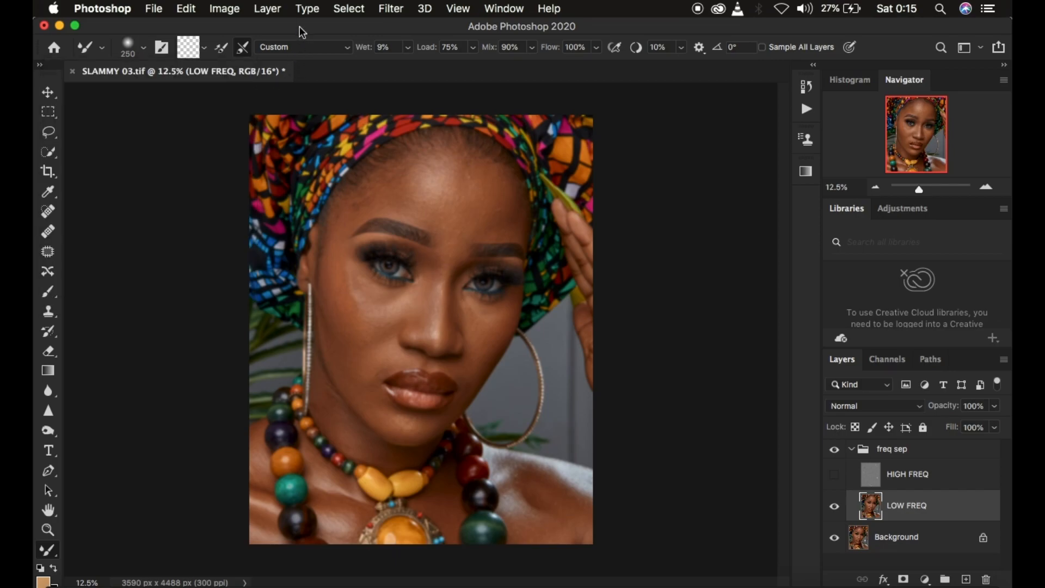
pyautogui.click(204, 49)
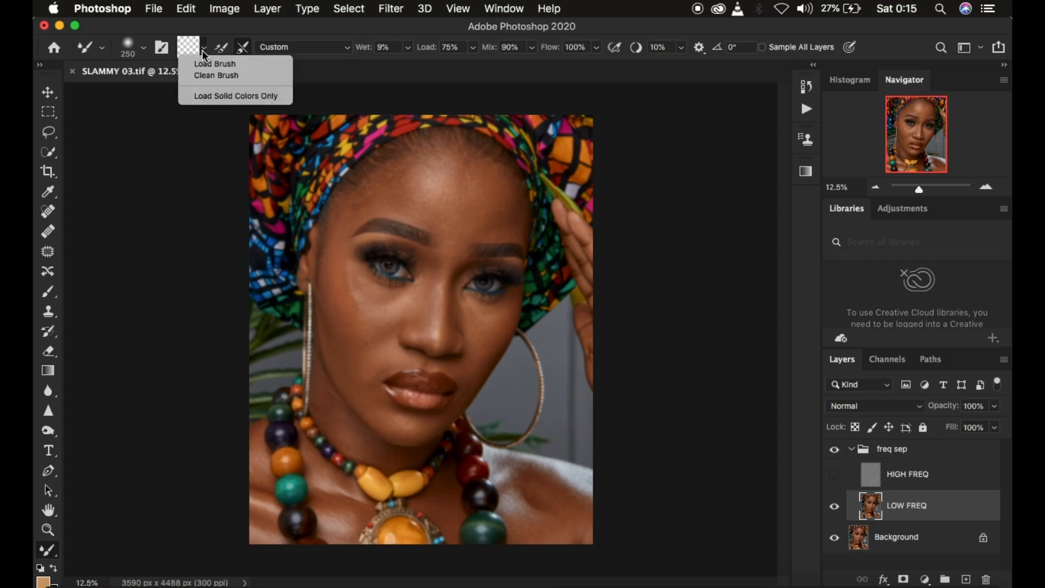
pyautogui.click(216, 75)
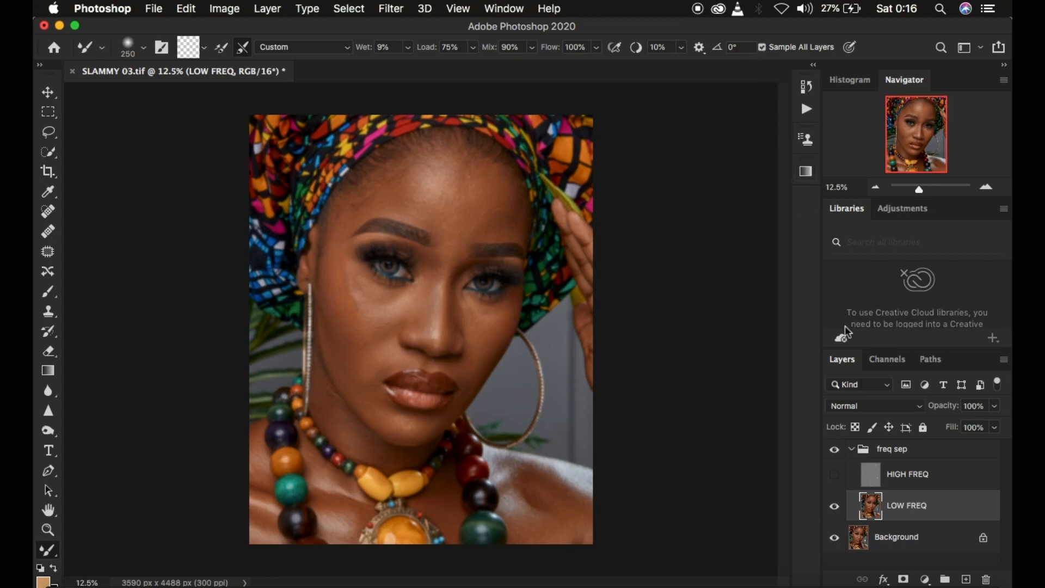
# Try a Mixer Brush stroke on the forehead with HIGH FREQ shown, undo it and hide HIGH FREQ again
pyautogui.click(835, 476)
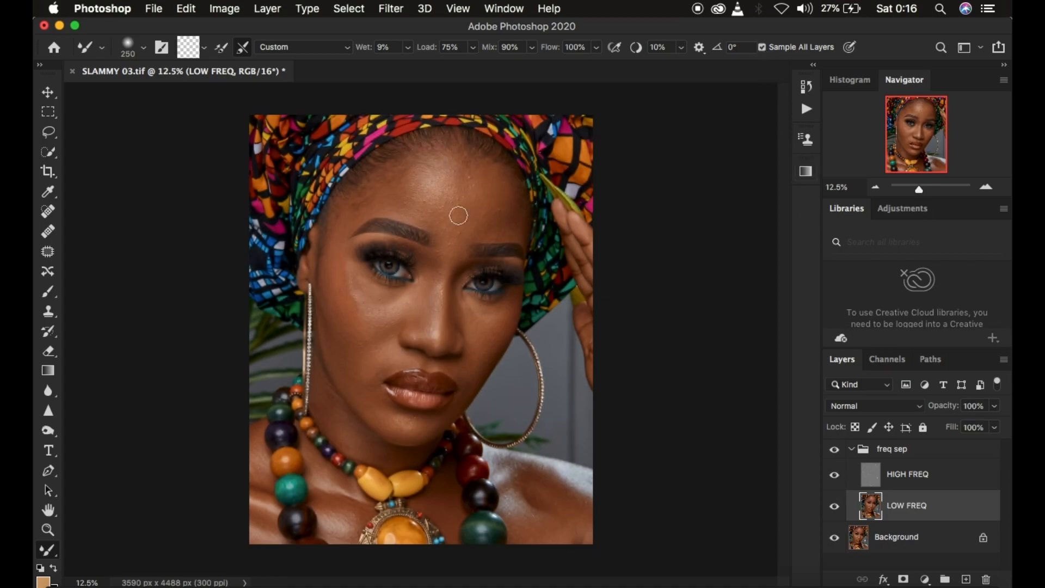
pyautogui.moveTo(437, 203); pyautogui.dragTo(438, 195)
pyautogui.press('super+z')
pyautogui.click(834, 475)
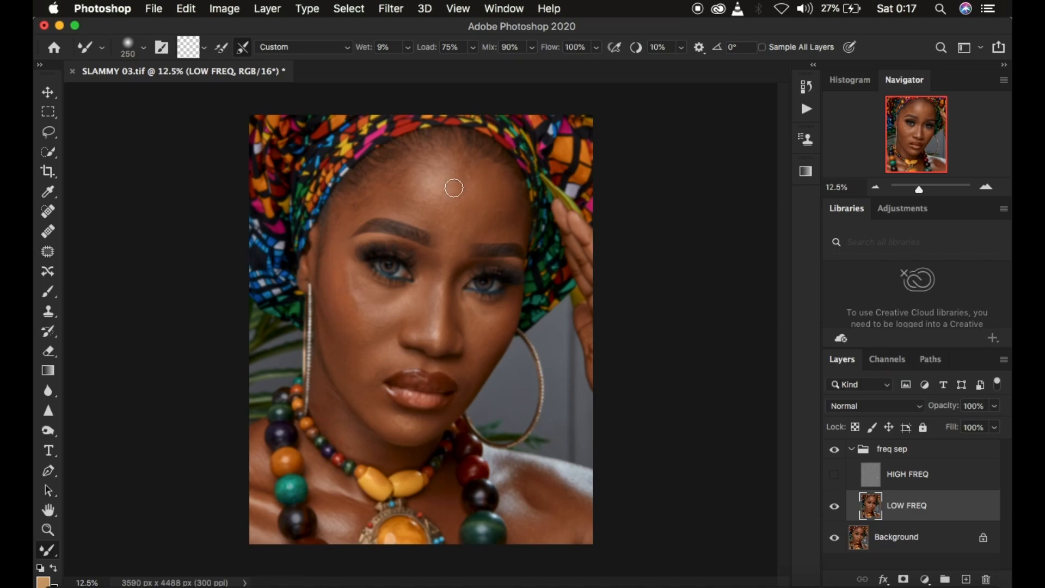
# Set the Mixer Brush size to 400 px for smoothing the LOW FREQ layer
pyautogui.press(']')
pyautogui.press(']')
pyautogui.press(']')
pyautogui.press(']')
pyautogui.press('[')
pyautogui.press('p')
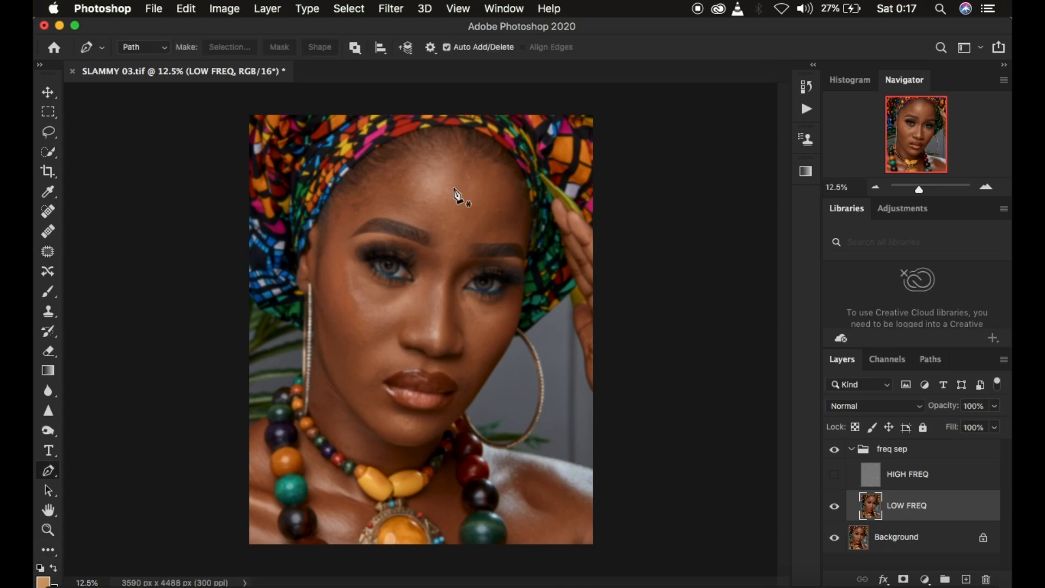
pyautogui.press('b')
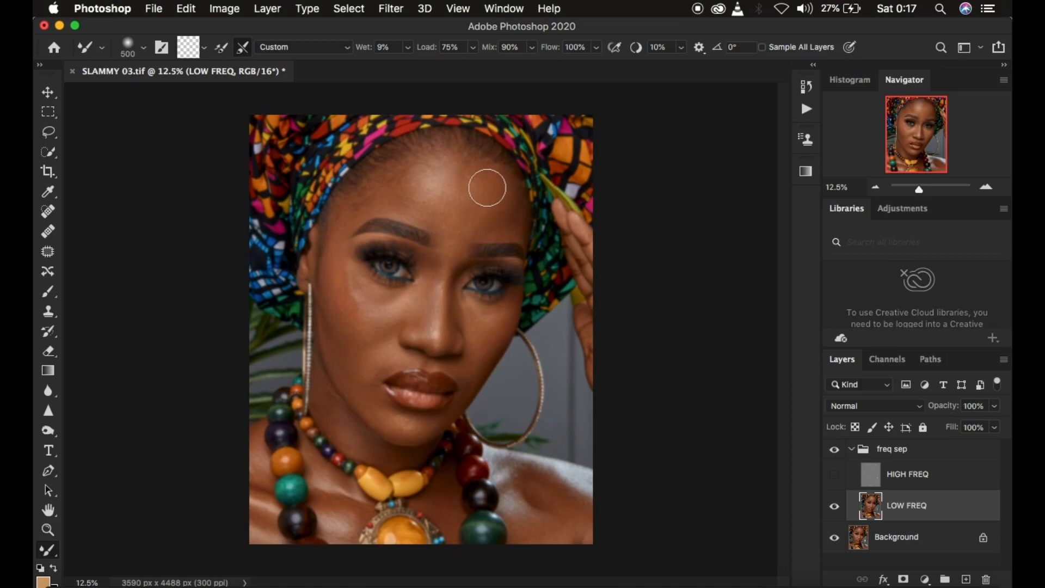
pyautogui.press('[')
# Blend the uneven tones on the right side of the forehead with Mixer Brush strokes on LOW FREQ, adjusting the brush size
pyautogui.press('super+equal')
pyautogui.press('super+equal')
pyautogui.press('super+equal')
pyautogui.press('super+equal')
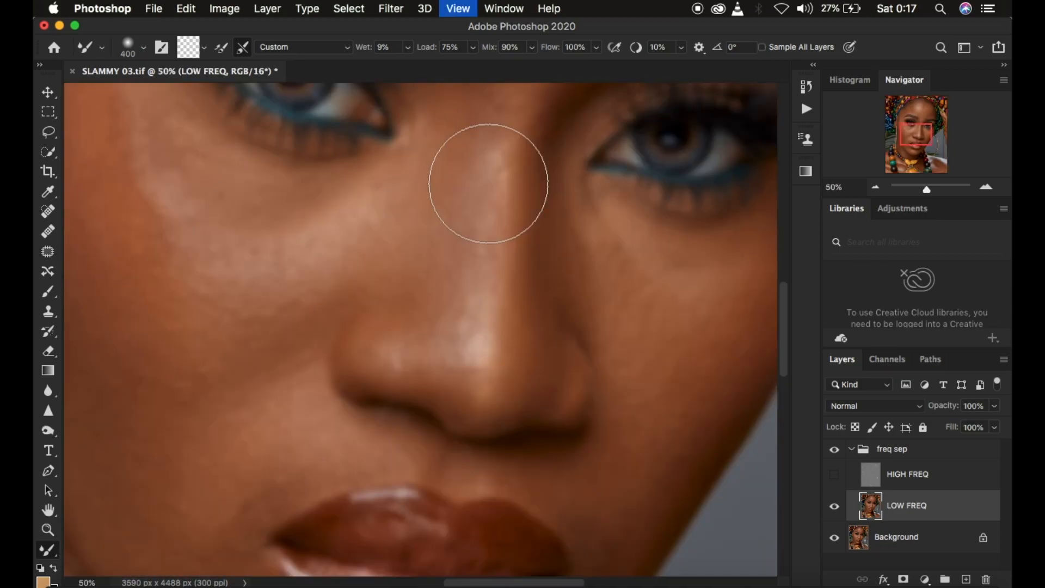
pyautogui.press('super+minus')
pyautogui.press('super+minus')
pyautogui.press('super+minus')
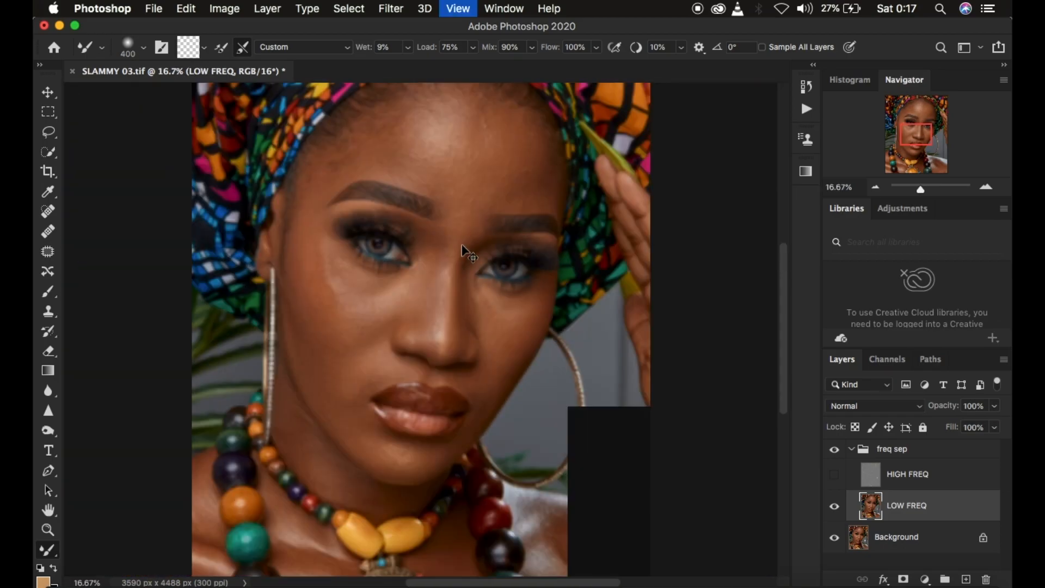
pyautogui.press('super+minus')
pyautogui.press('super+minus')
pyautogui.press('super+minus')
pyautogui.press('super+equal')
pyautogui.press('super+equal')
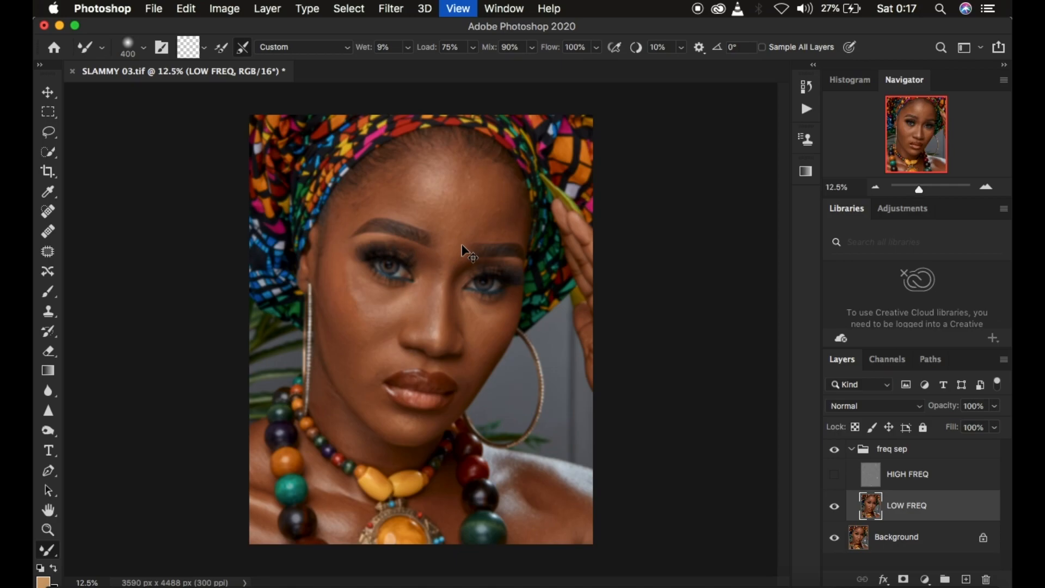
pyautogui.press('super+equal')
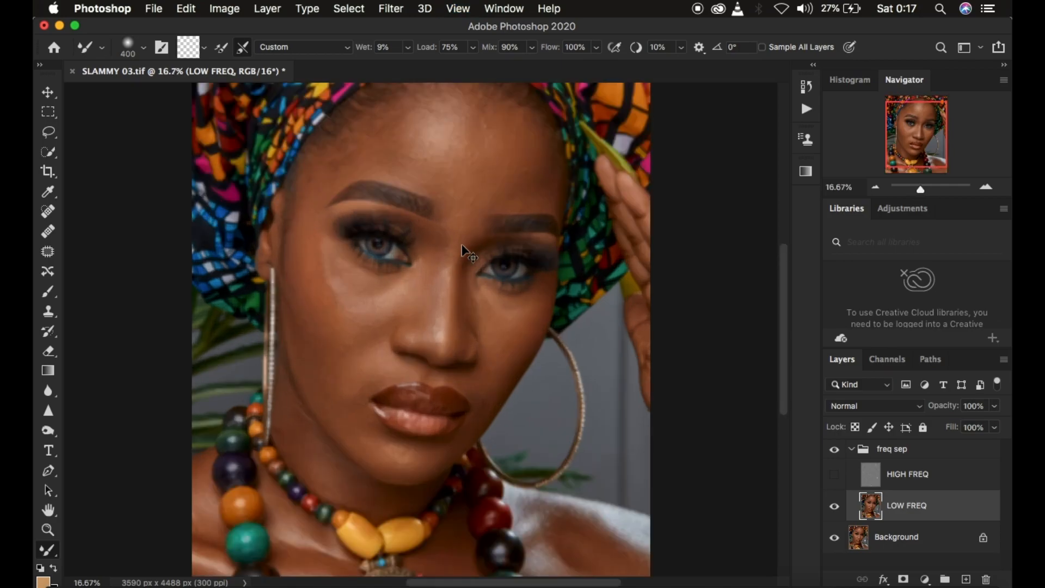
pyautogui.press('[')
pyautogui.moveTo(520, 163)
pyautogui.mouseDown()
pyautogui.moveTo(518, 154)
pyautogui.moveTo(518, 177)
pyautogui.moveTo(526, 163)
pyautogui.moveTo(541, 180)
pyautogui.moveTo(534, 133)
pyautogui.moveTo(528, 178)
pyautogui.moveTo(548, 198)
pyautogui.moveTo(534, 182)
pyautogui.moveTo(532, 138)
pyautogui.mouseUp()
pyautogui.press(']')
pyautogui.press(']')
pyautogui.press('[')
pyautogui.moveTo(520, 151)
pyautogui.mouseDown()
pyautogui.moveTo(504, 182)
pyautogui.moveTo(521, 165)
pyautogui.moveTo(492, 116)
pyautogui.mouseUp()
# Smooth the rest of the forehead, from the hairline to the brows and left temple, reducing the Mixer Brush to 250 px
pyautogui.press('[')
pyautogui.press('[')
pyautogui.moveTo(551, 172)
pyautogui.mouseDown()
pyautogui.moveTo(541, 185)
pyautogui.moveTo(490, 179)
pyautogui.moveTo(490, 124)
pyautogui.moveTo(494, 175)
pyautogui.moveTo(513, 191)
pyautogui.moveTo(478, 203)
pyautogui.moveTo(513, 191)
pyautogui.moveTo(544, 156)
pyautogui.moveTo(532, 128)
pyautogui.moveTo(529, 140)
pyautogui.moveTo(546, 147)
pyautogui.moveTo(539, 174)
pyautogui.moveTo(497, 150)
pyautogui.mouseUp()
pyautogui.moveTo(419, 131)
pyautogui.mouseDown()
pyautogui.moveTo(384, 116)
pyautogui.moveTo(399, 133)
pyautogui.moveTo(392, 145)
pyautogui.moveTo(399, 131)
pyautogui.moveTo(385, 128)
pyautogui.moveTo(385, 148)
pyautogui.mouseUp()
pyautogui.moveTo(453, 173)
pyautogui.mouseDown()
pyautogui.moveTo(418, 167)
pyautogui.moveTo(452, 186)
pyautogui.moveTo(479, 144)
pyautogui.moveTo(404, 129)
pyautogui.moveTo(410, 139)
pyautogui.moveTo(409, 116)
pyautogui.moveTo(435, 126)
pyautogui.mouseUp()
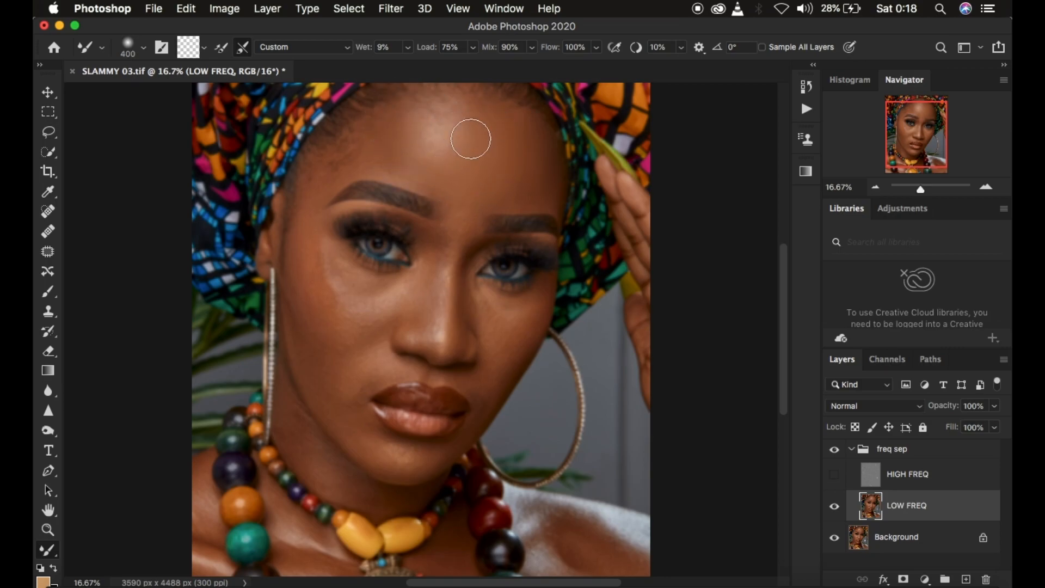
pyautogui.moveTo(450, 105)
pyautogui.mouseDown()
pyautogui.moveTo(461, 120)
pyautogui.moveTo(448, 151)
pyautogui.moveTo(420, 129)
pyautogui.moveTo(427, 148)
pyautogui.moveTo(428, 123)
pyautogui.moveTo(468, 113)
pyautogui.moveTo(451, 115)
pyautogui.moveTo(451, 127)
pyautogui.moveTo(465, 121)
pyautogui.moveTo(442, 149)
pyautogui.moveTo(406, 117)
pyautogui.moveTo(419, 171)
pyautogui.moveTo(404, 143)
pyautogui.moveTo(460, 196)
pyautogui.moveTo(451, 213)
pyautogui.moveTo(449, 200)
pyautogui.moveTo(460, 230)
pyautogui.moveTo(475, 210)
pyautogui.moveTo(544, 199)
pyautogui.moveTo(542, 171)
pyautogui.mouseUp()
pyautogui.moveTo(373, 163); pyautogui.dragTo(430, 180)
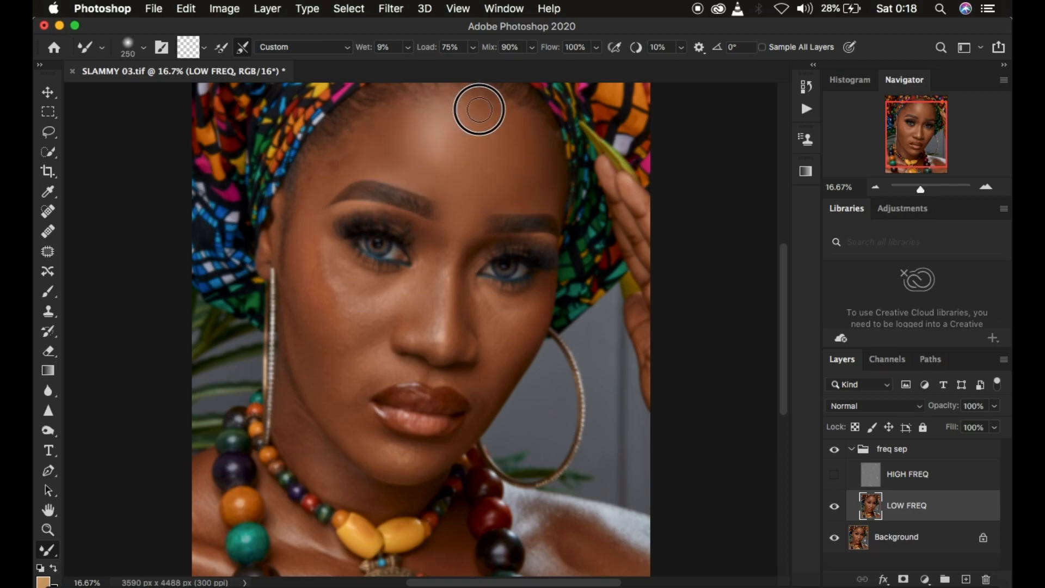
pyautogui.moveTo(380, 114)
pyautogui.mouseDown()
pyautogui.moveTo(369, 145)
pyautogui.moveTo(329, 175)
pyautogui.moveTo(343, 165)
pyautogui.mouseUp()
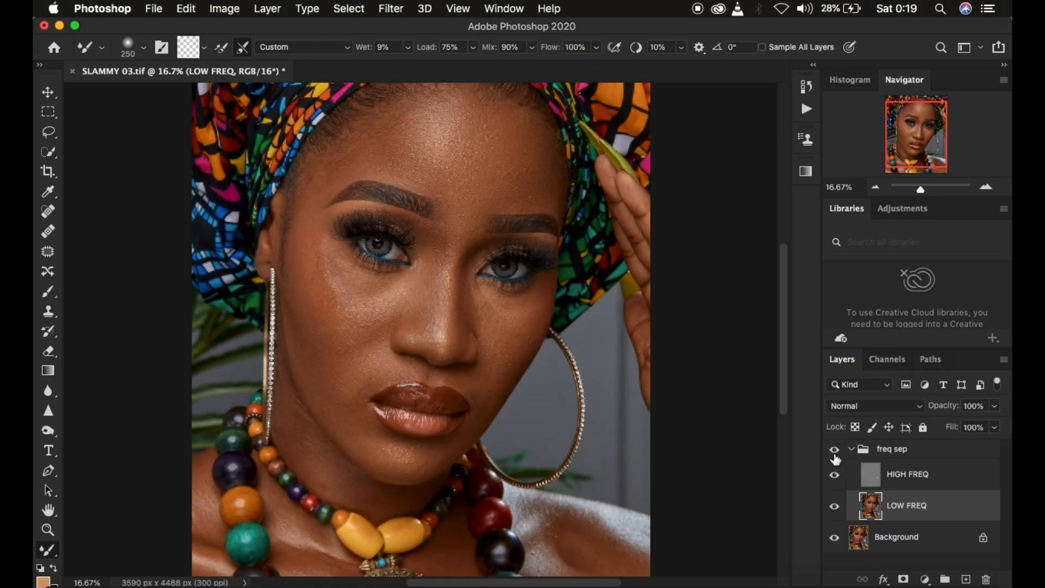
# Hide the HIGH FREQ layer and blend the left temple, cheeks, jawline, chin and nose on LOW FREQ
pyautogui.click(834, 457)
pyautogui.click(835, 478)
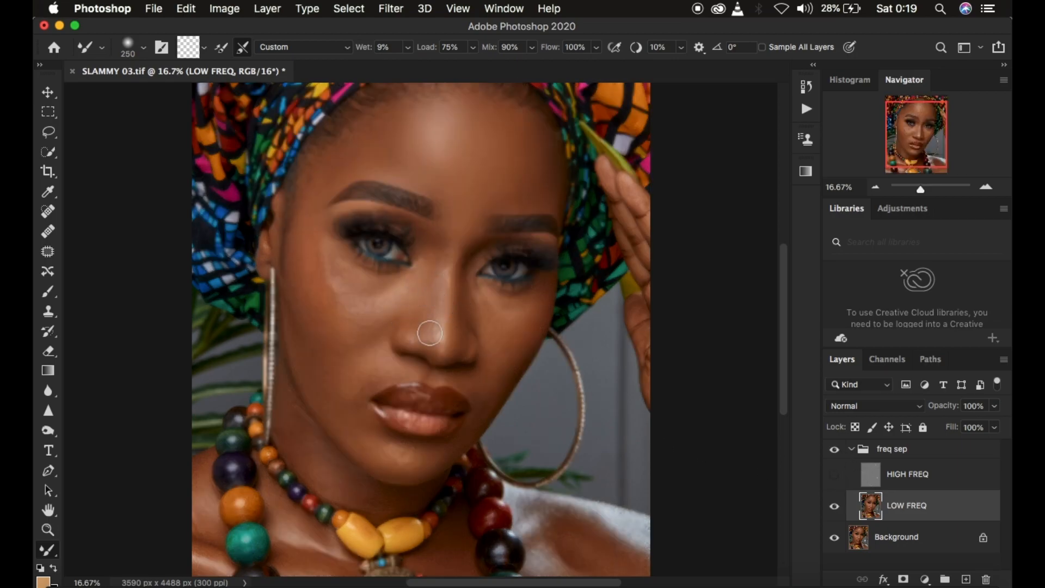
pyautogui.moveTo(326, 173)
pyautogui.mouseDown()
pyautogui.moveTo(304, 210)
pyautogui.moveTo(309, 177)
pyautogui.moveTo(300, 203)
pyautogui.moveTo(309, 281)
pyautogui.moveTo(311, 184)
pyautogui.moveTo(372, 153)
pyautogui.moveTo(322, 180)
pyautogui.moveTo(305, 205)
pyautogui.moveTo(315, 298)
pyautogui.moveTo(299, 239)
pyautogui.moveTo(306, 261)
pyautogui.mouseUp()
pyautogui.moveTo(352, 161)
pyautogui.mouseDown()
pyautogui.moveTo(322, 171)
pyautogui.moveTo(301, 263)
pyautogui.moveTo(324, 298)
pyautogui.moveTo(322, 366)
pyautogui.moveTo(359, 437)
pyautogui.mouseUp()
pyautogui.press('[')
pyautogui.press(']')
pyautogui.moveTo(516, 332); pyautogui.dragTo(484, 409)
pyautogui.moveTo(416, 458)
pyautogui.mouseDown()
pyautogui.moveTo(357, 366)
pyautogui.moveTo(351, 277)
pyautogui.moveTo(337, 260)
pyautogui.moveTo(434, 280)
pyautogui.moveTo(449, 241)
pyautogui.moveTo(458, 288)
pyautogui.mouseUp()
# Refine the left cheek with the Mixer Brush at 175 px, and enlarge the brush to 250 px
pyautogui.press('[')
pyautogui.press('[')
pyautogui.press(']')
pyautogui.press(']')
pyautogui.press('[')
pyautogui.press('[')
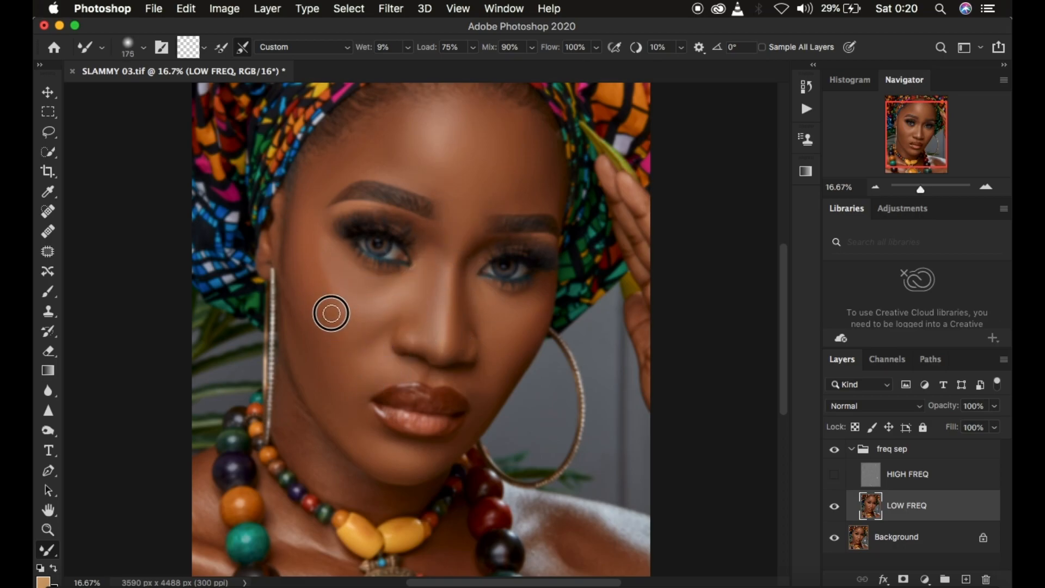
pyautogui.press(']')
pyautogui.press(']')
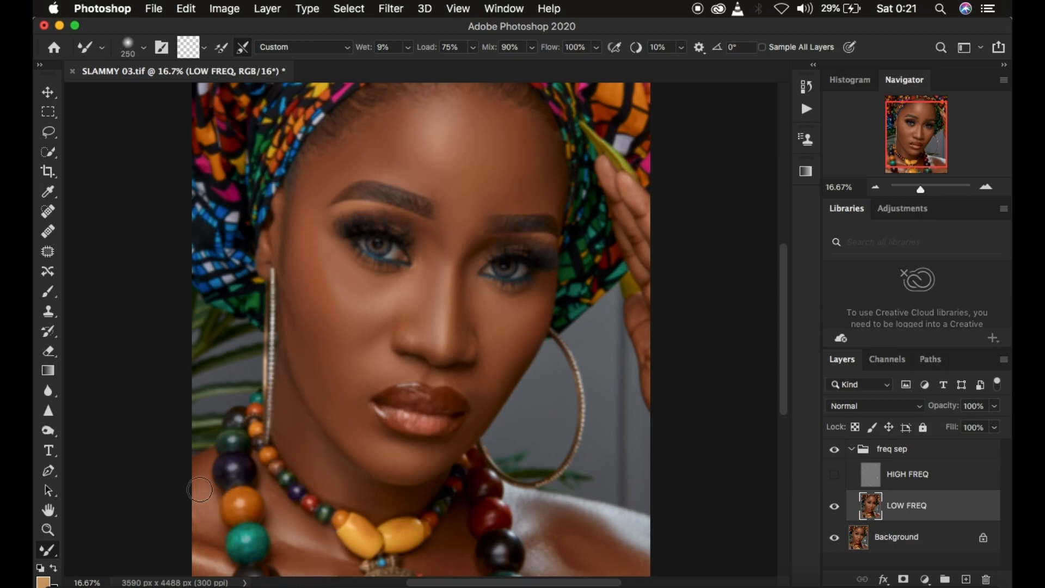
# Show the HIGH FREQ layer and touch up the skin beside the mouth corner with a 175 px brush
pyautogui.click(834, 474)
pyautogui.press('[')
pyautogui.press('[')
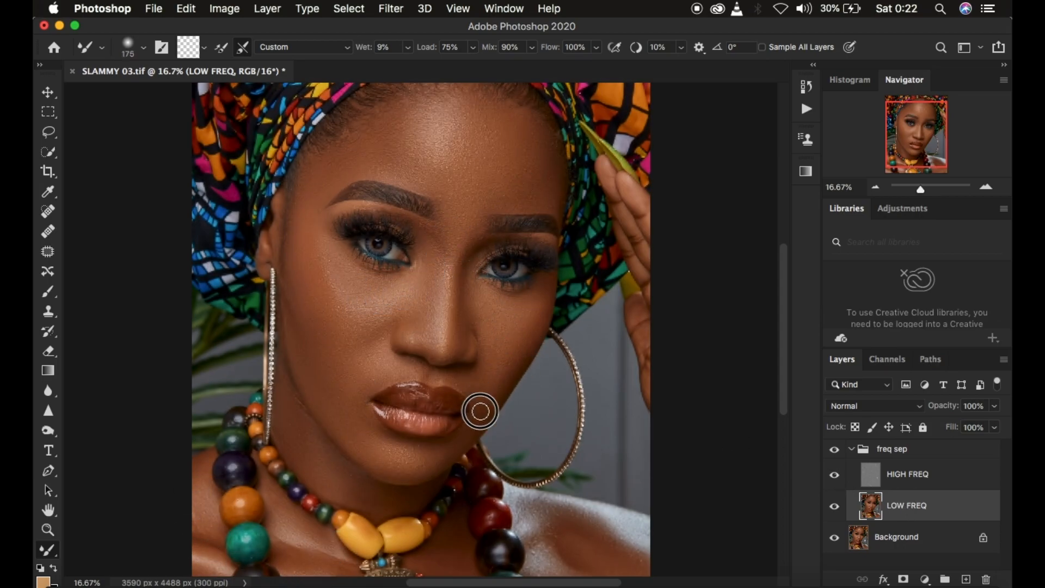
# Toggle the freq sep group's visibility to compare the retouched skin with the original, and inspect the face at different magnifications
pyautogui.click(833, 452)
pyautogui.click(833, 451)
pyautogui.click(832, 452)
pyautogui.click(833, 451)
pyautogui.click(832, 452)
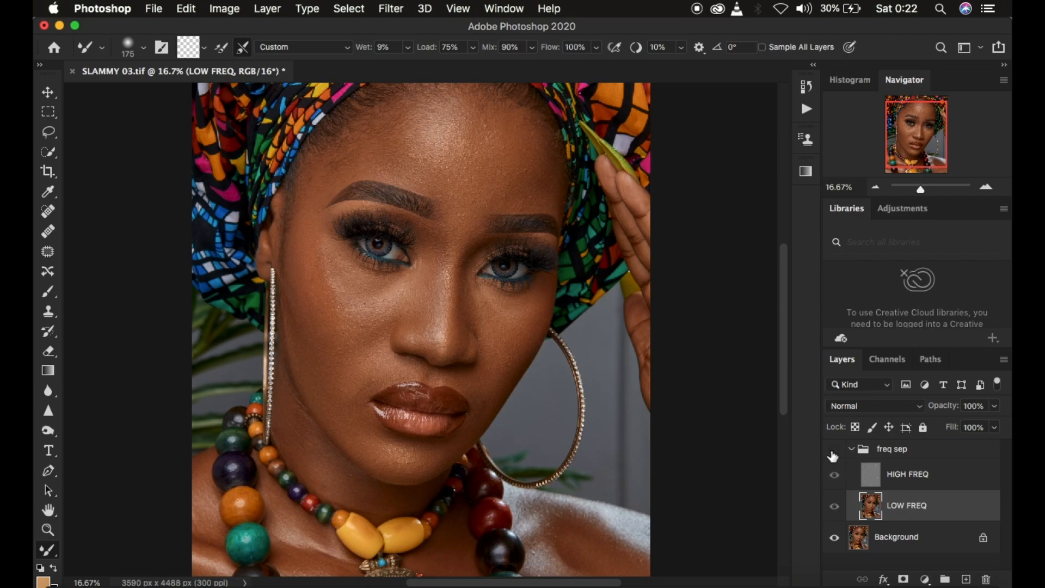
pyautogui.click(832, 452)
pyautogui.click(833, 451)
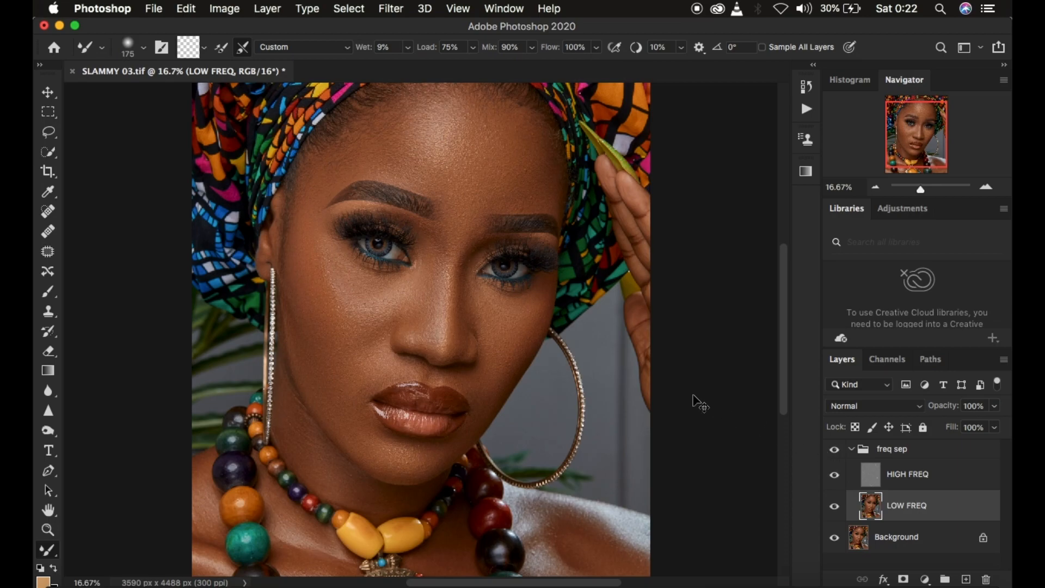
pyautogui.press('super+minus')
pyautogui.press('super+minus')
pyautogui.press('super+plus')
pyautogui.press('super+plus')
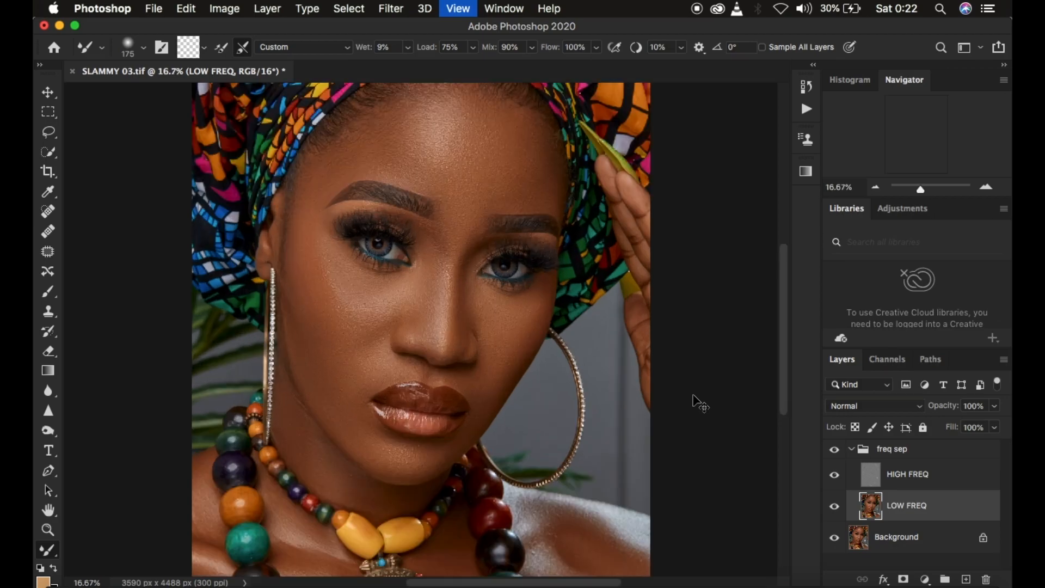
pyautogui.press('super+plus')
pyautogui.press('super+minus')
pyautogui.press('super+minus')
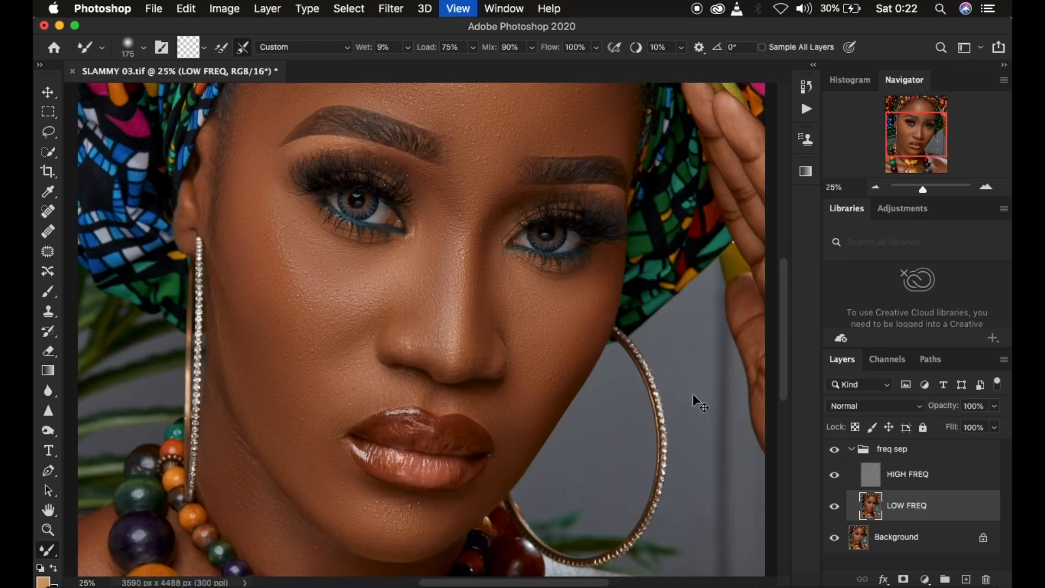
# Toggle the HIGH FREQ layer's visibility to check the face with and without its skin texture
pyautogui.press('super+plus')
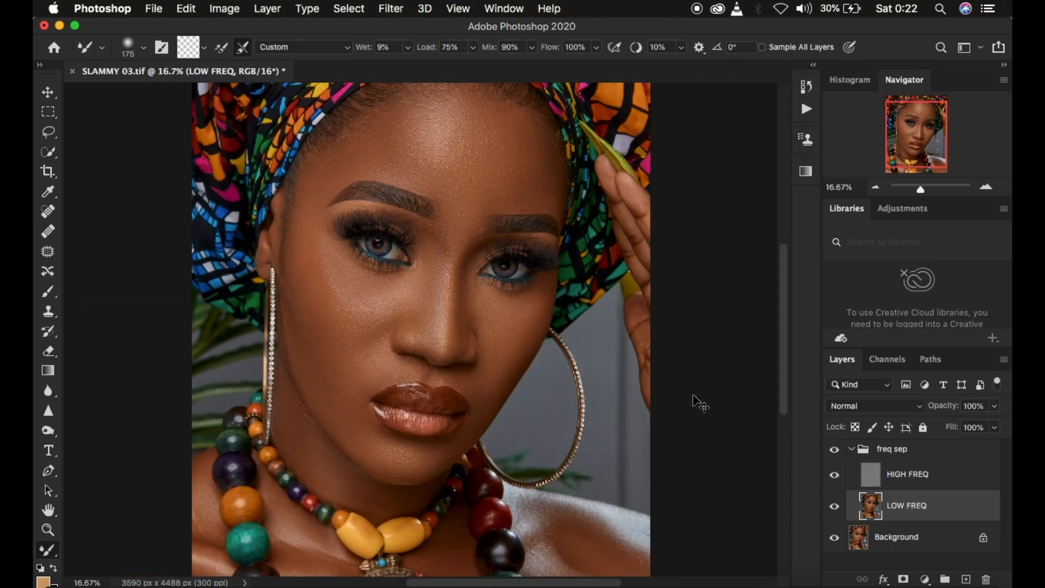
pyautogui.press('super+minus')
pyautogui.press('super+plus')
pyautogui.click(833, 476)
pyautogui.click(833, 477)
# Lasso the forehead above the eyebrows on LOW FREQ with a 22 px feather and apply a 24 px Gaussian Blur
pyautogui.click(47, 134)
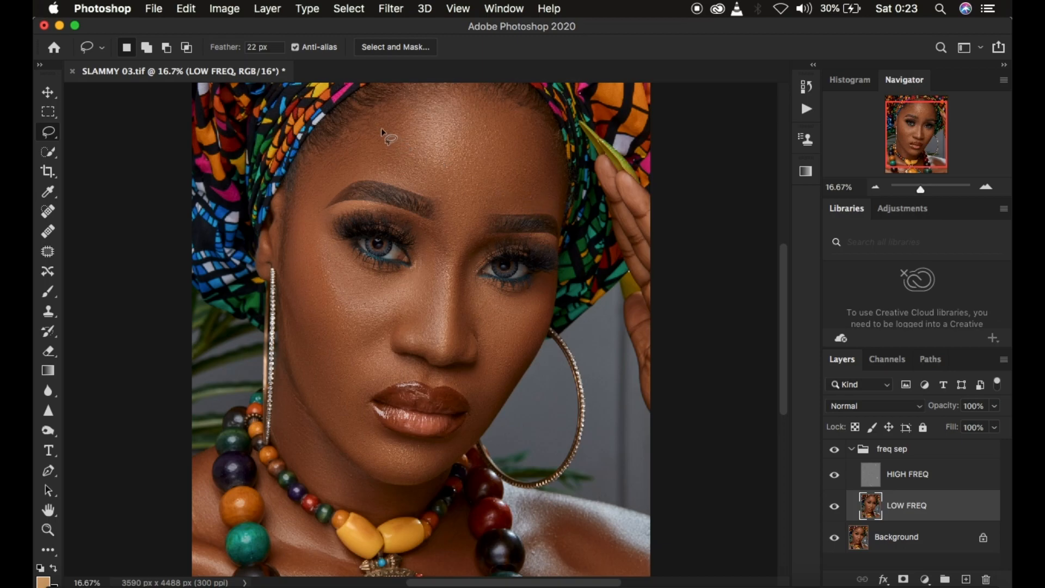
pyautogui.moveTo(309, 155)
pyautogui.mouseDown()
pyautogui.moveTo(396, 96)
pyautogui.moveTo(469, 84)
pyautogui.moveTo(541, 124)
pyautogui.moveTo(558, 209)
pyautogui.moveTo(490, 212)
pyautogui.moveTo(449, 247)
pyautogui.moveTo(426, 191)
pyautogui.moveTo(371, 178)
pyautogui.moveTo(340, 185)
pyautogui.moveTo(306, 229)
pyautogui.moveTo(295, 225)
pyautogui.moveTo(315, 155)
pyautogui.mouseUp()
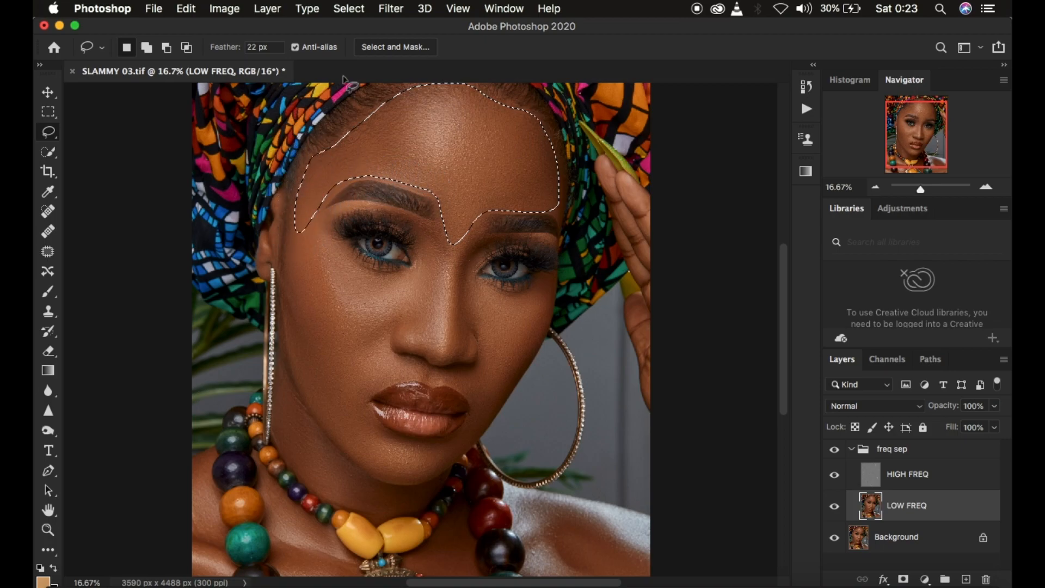
pyautogui.click(388, 9)
pyautogui.moveTo(430, 191)
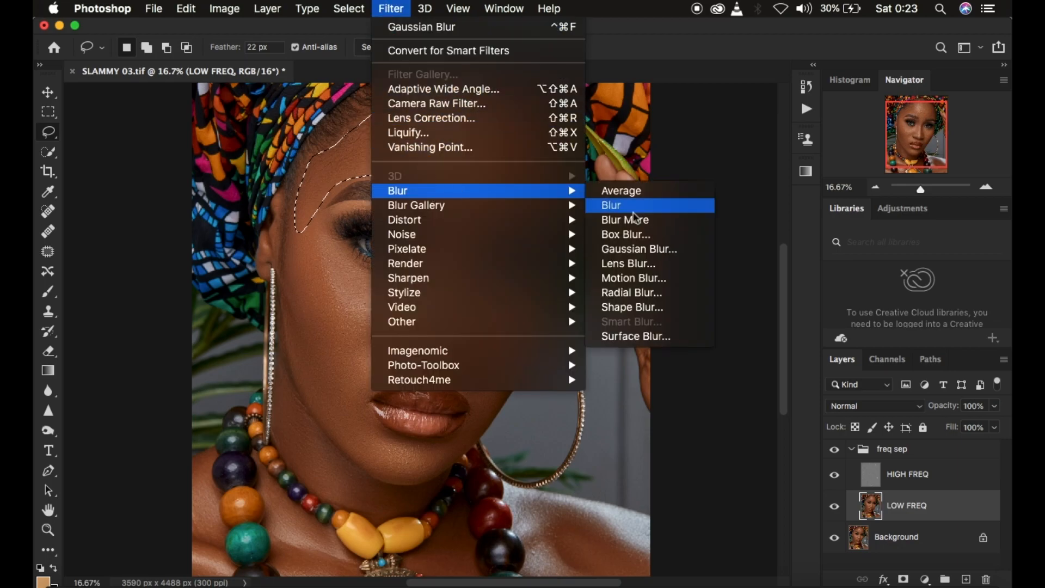
pyautogui.click(639, 249)
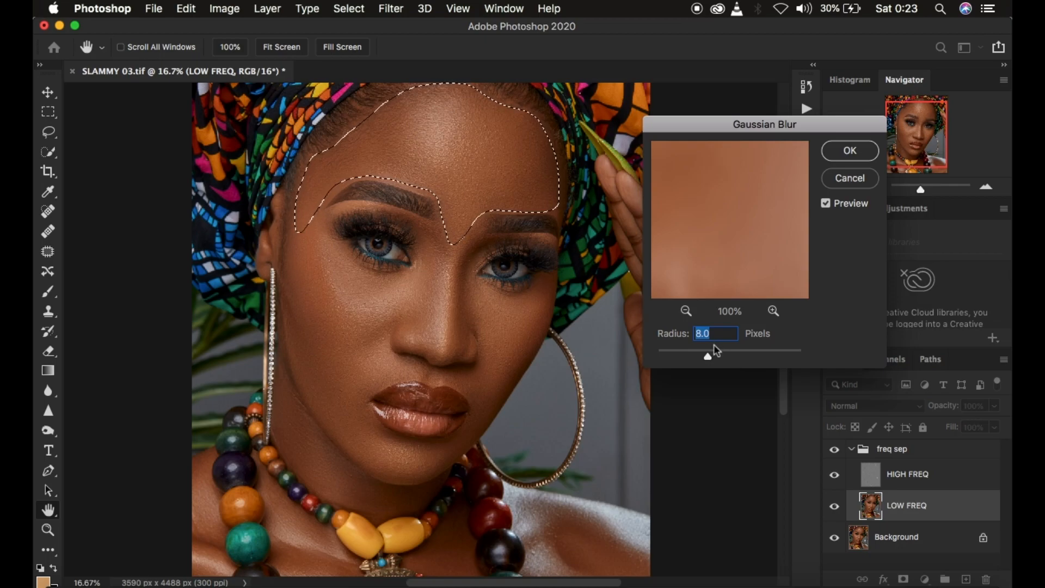
pyautogui.moveTo(709, 356); pyautogui.dragTo(724, 359)
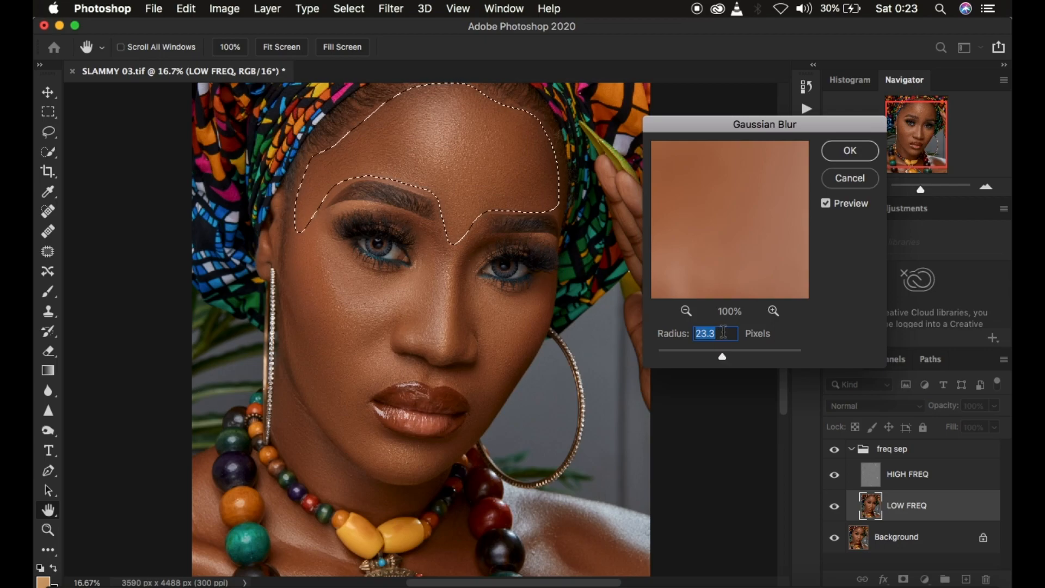
pyautogui.write('8')
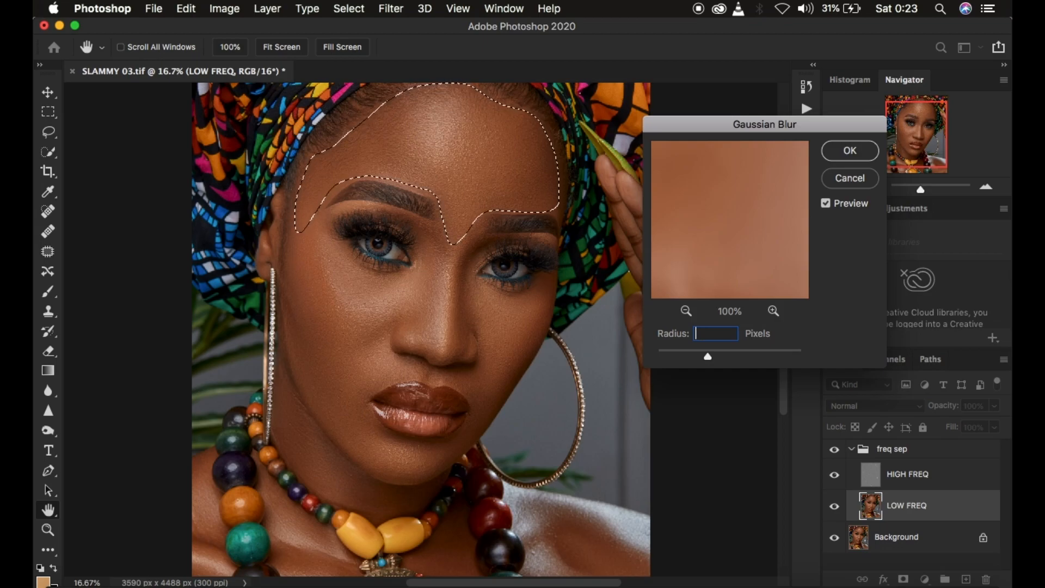
pyautogui.write('21')
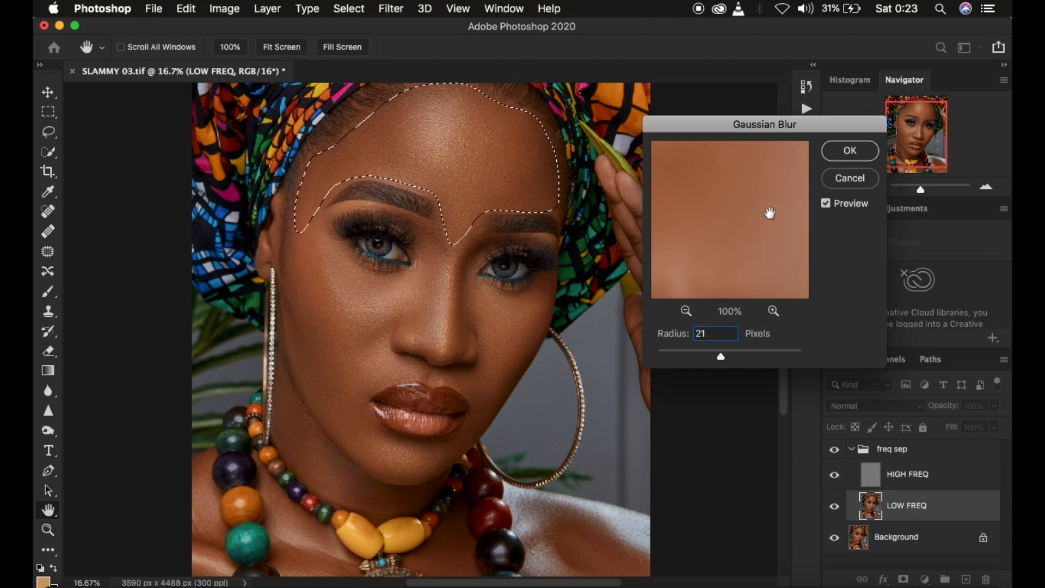
pyautogui.press('BackSpace')
pyautogui.click(836, 156)
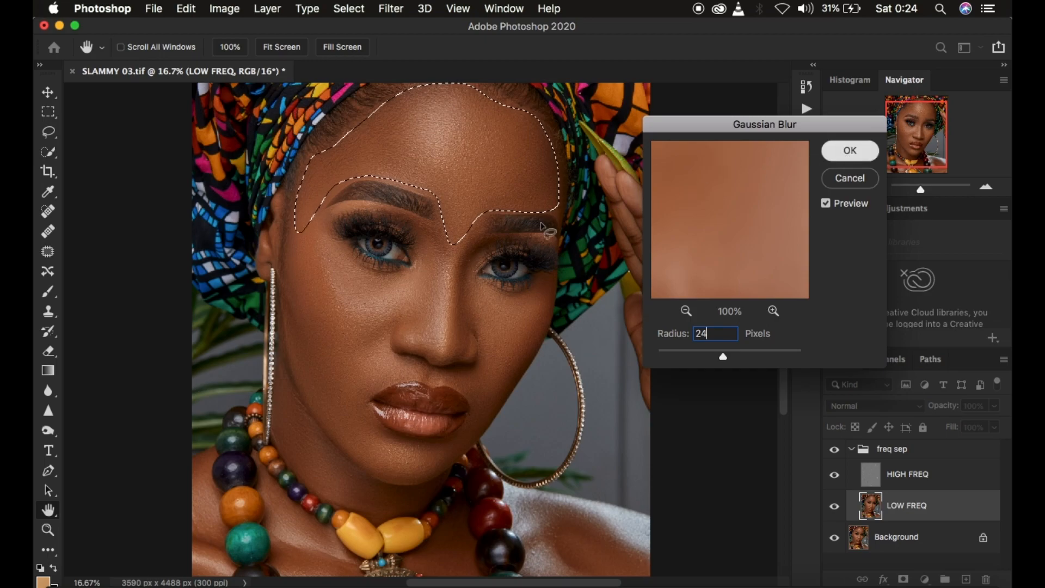
# Drop the forehead selection, lasso the left temple and outer cheek, and smooth that area with a 24 px Gaussian Blur
pyautogui.press('super+minus')
pyautogui.press('super+plus')
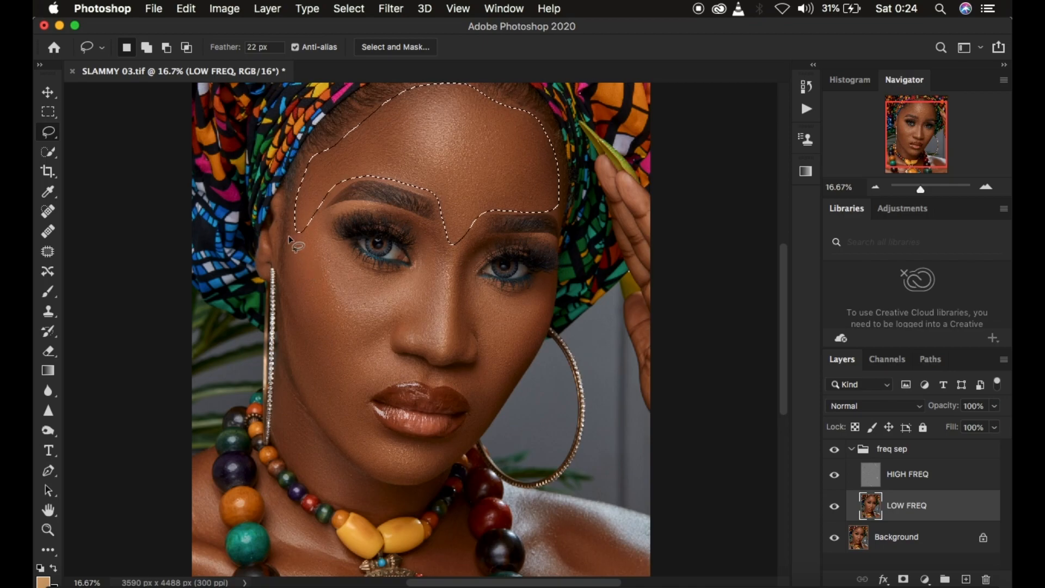
pyautogui.click(304, 264)
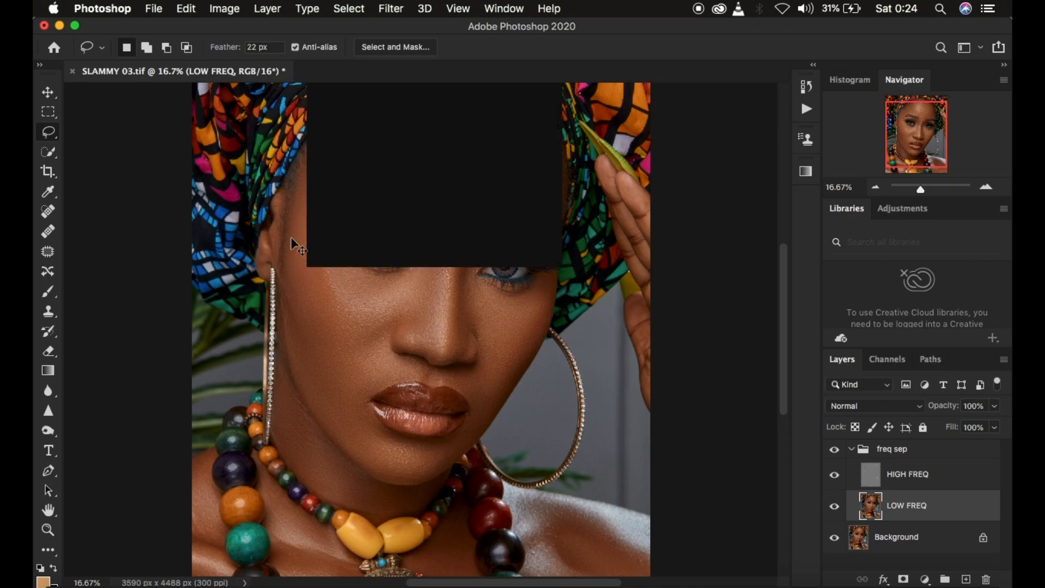
pyautogui.press('super+minus')
pyautogui.press('super+plus')
pyautogui.moveTo(294, 188)
pyautogui.mouseDown()
pyautogui.moveTo(319, 193)
pyautogui.moveTo(334, 290)
pyautogui.moveTo(352, 310)
pyautogui.moveTo(388, 316)
pyautogui.moveTo(391, 331)
pyautogui.moveTo(337, 370)
pyautogui.moveTo(299, 348)
pyautogui.moveTo(291, 202)
pyautogui.mouseUp()
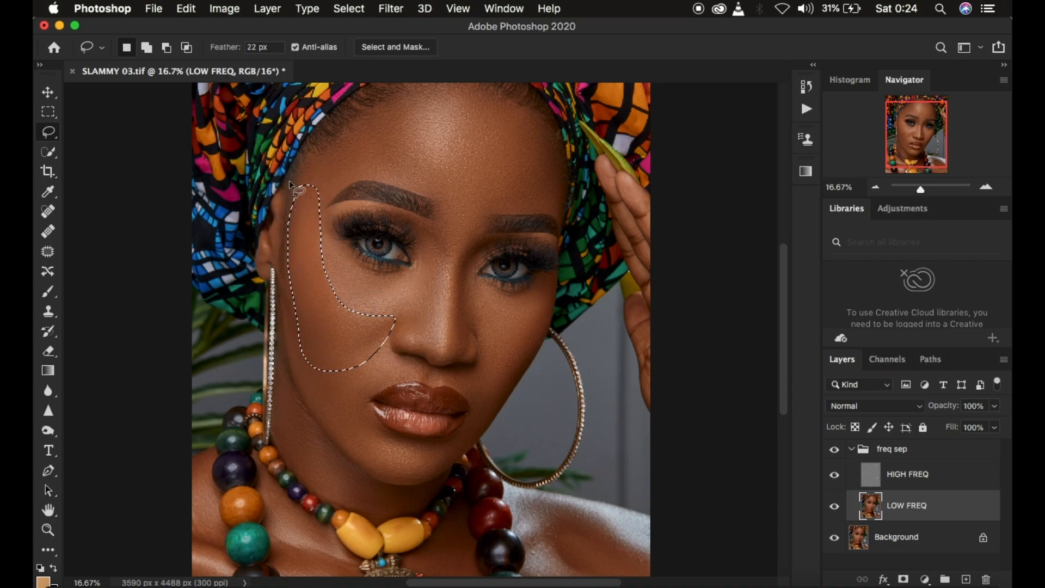
pyautogui.click(383, 8)
pyautogui.moveTo(426, 199)
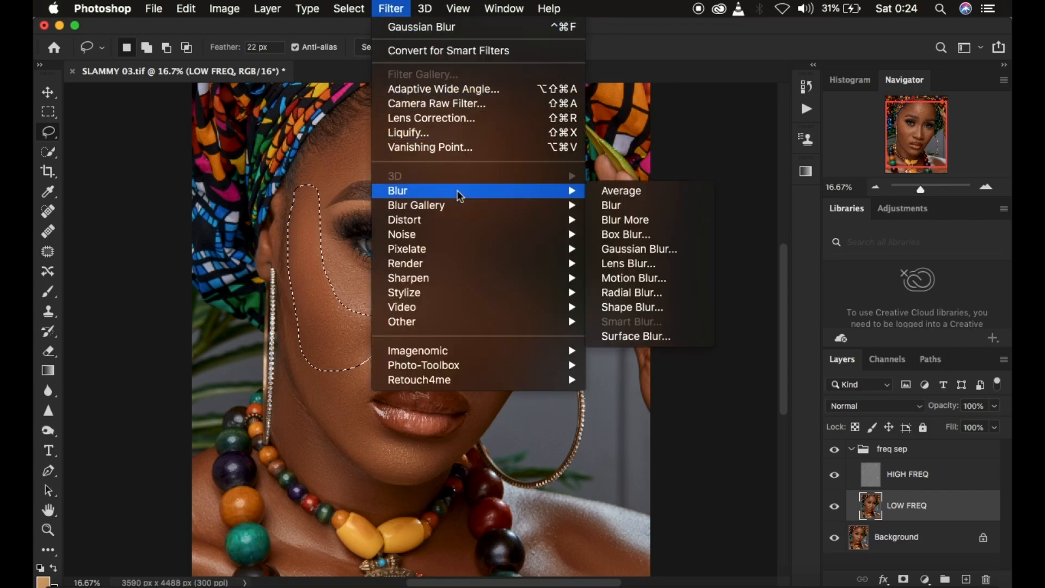
pyautogui.click(652, 253)
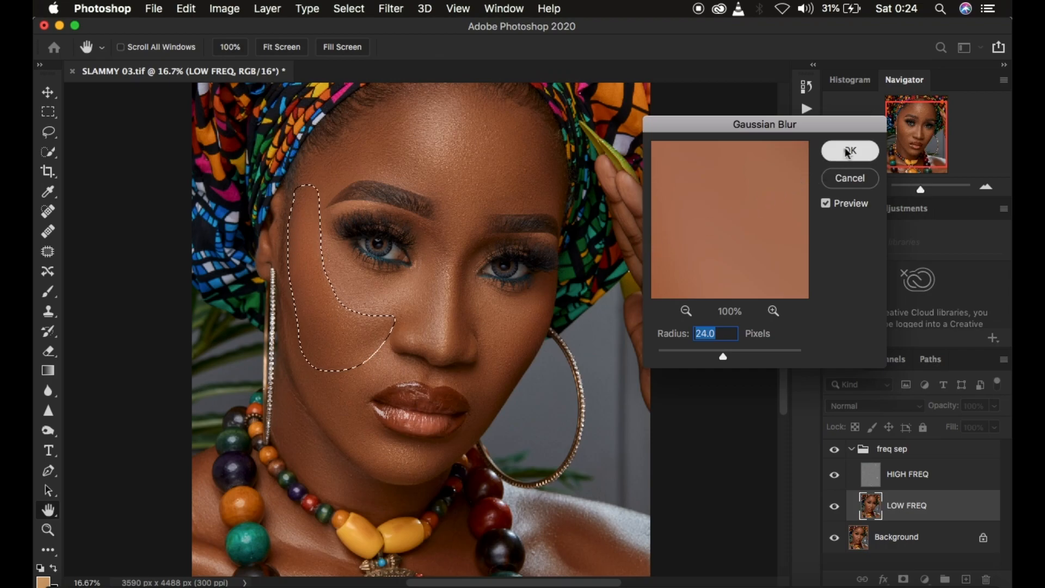
pyautogui.click(848, 151)
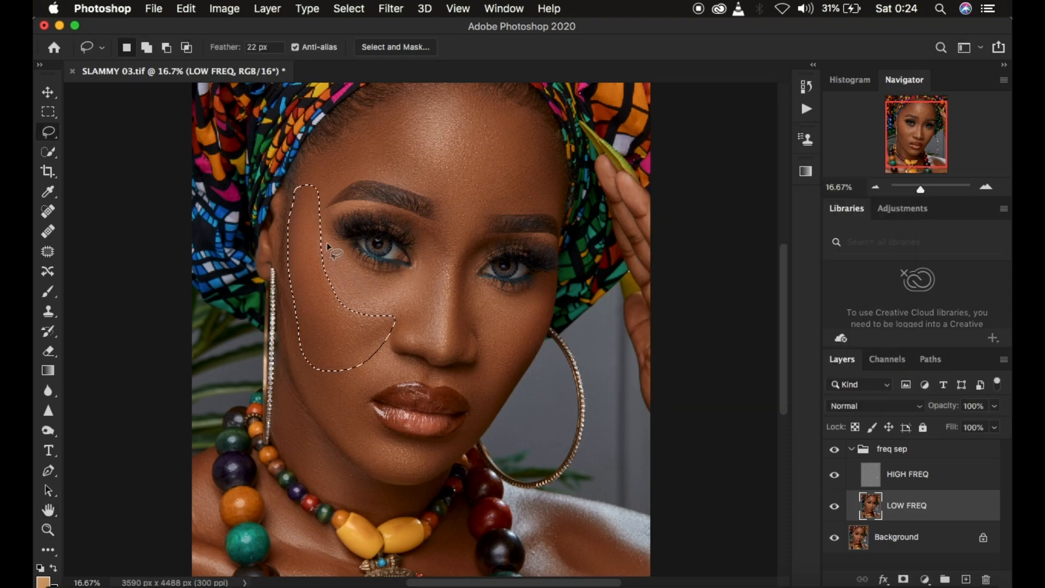
# Lasso the right cheek from below the eye down beside the mouth and smooth it with a 24 px Gaussian Blur
pyautogui.moveTo(470, 282)
pyautogui.mouseDown()
pyautogui.moveTo(486, 334)
pyautogui.moveTo(478, 406)
pyautogui.moveTo(499, 396)
pyautogui.moveTo(526, 356)
pyautogui.moveTo(543, 296)
pyautogui.moveTo(520, 303)
pyautogui.moveTo(472, 278)
pyautogui.mouseUp()
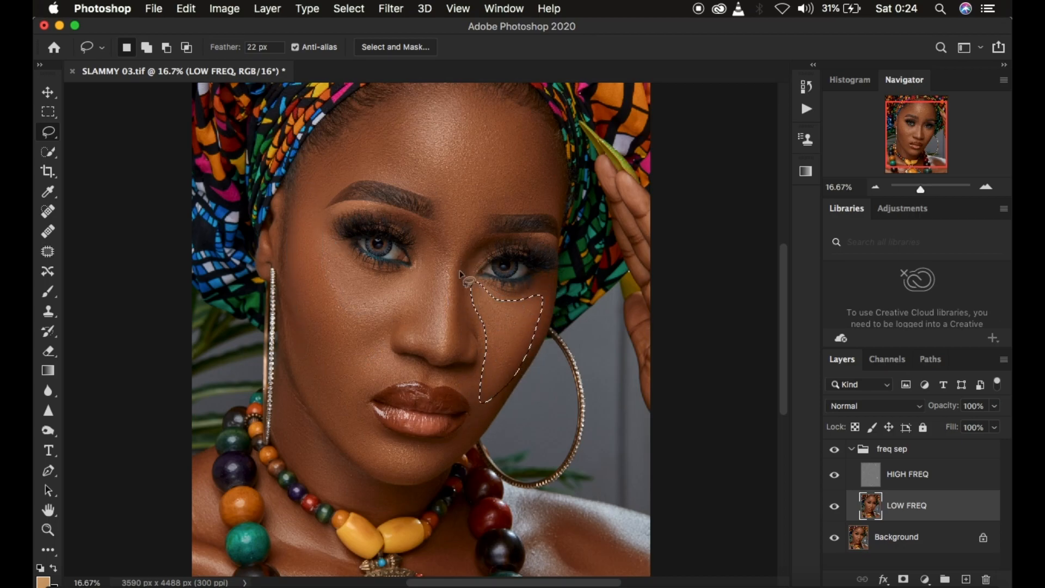
pyautogui.click(390, 9)
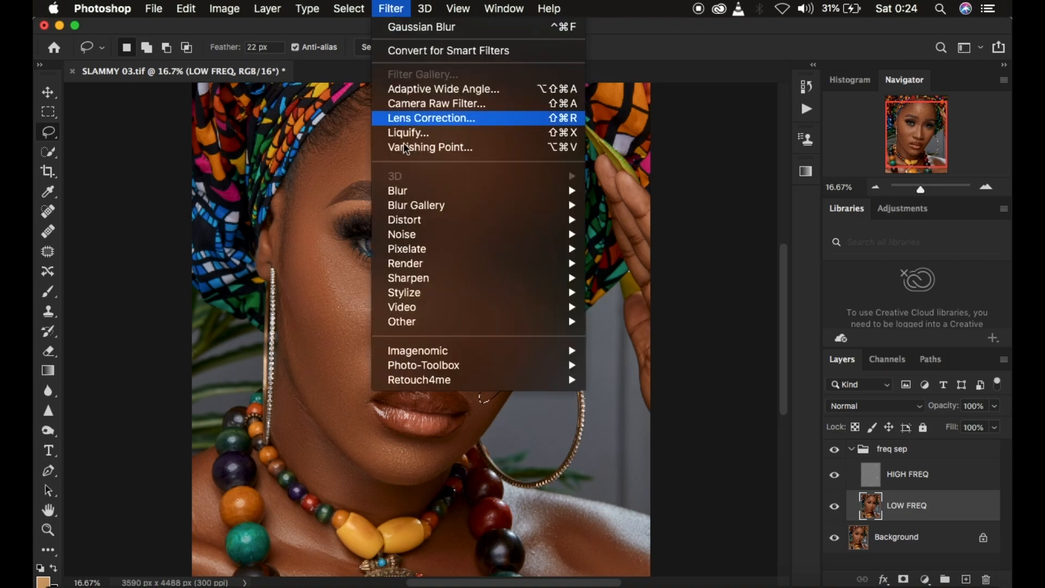
pyautogui.moveTo(420, 191)
pyautogui.click(671, 254)
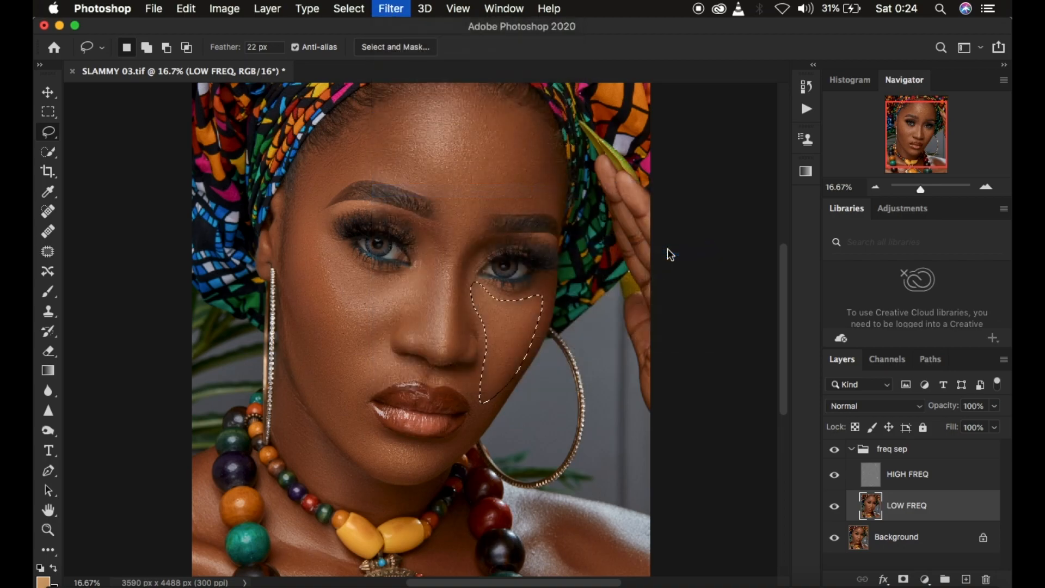
pyautogui.click(841, 157)
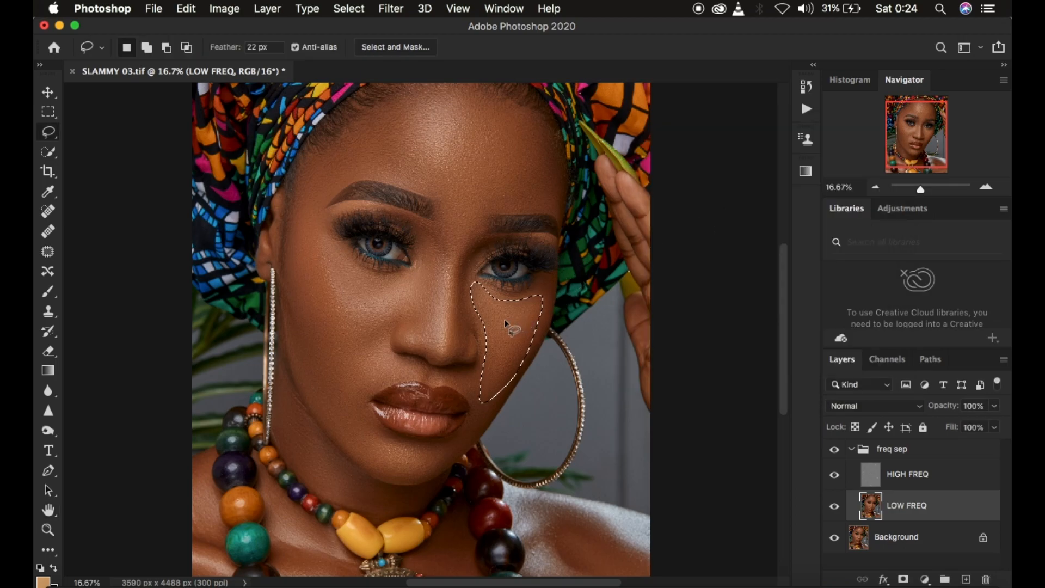
pyautogui.rightClick(505, 321)
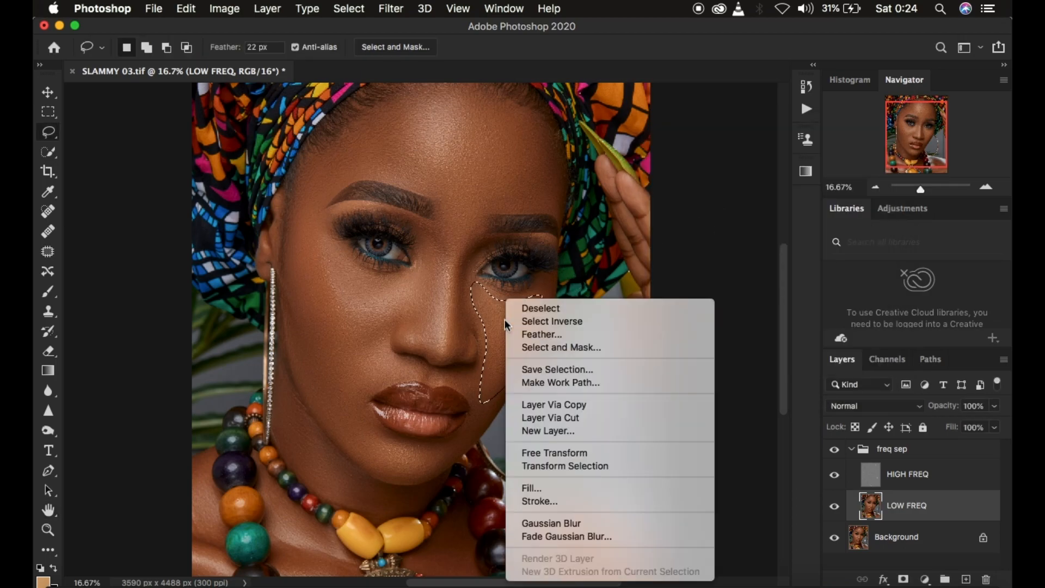
pyautogui.click(568, 534)
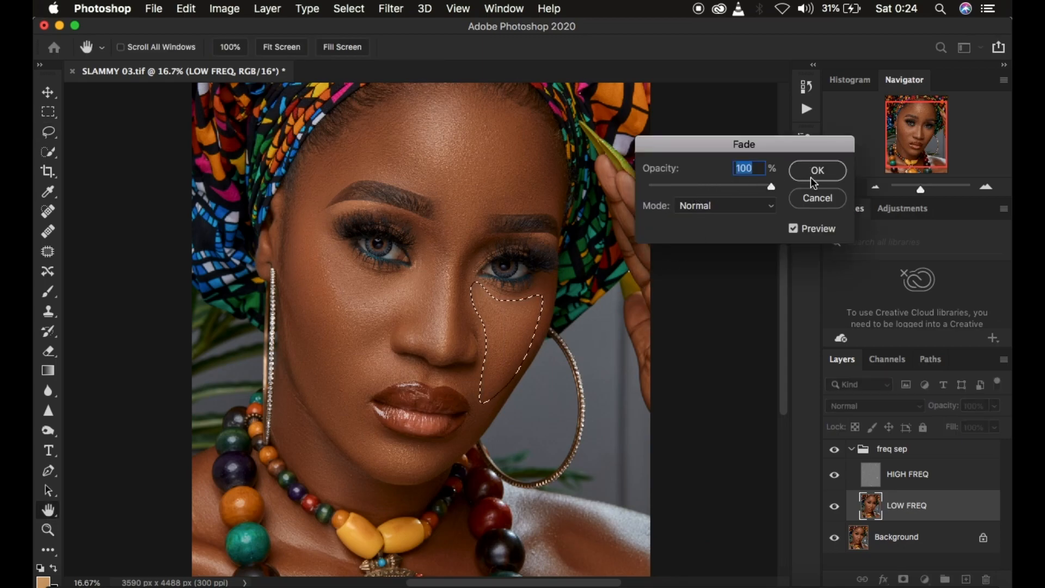
pyautogui.click(811, 199)
# Lasso the triangular area between the eyebrows down to the nose bridge and smooth it with Gaussian Blur
pyautogui.moveTo(434, 211)
pyautogui.mouseDown()
pyautogui.moveTo(443, 233)
pyautogui.moveTo(485, 234)
pyautogui.moveTo(490, 223)
pyautogui.moveTo(460, 261)
pyautogui.moveTo(482, 205)
pyautogui.moveTo(456, 200)
pyautogui.mouseUp()
pyautogui.click(550, 221)
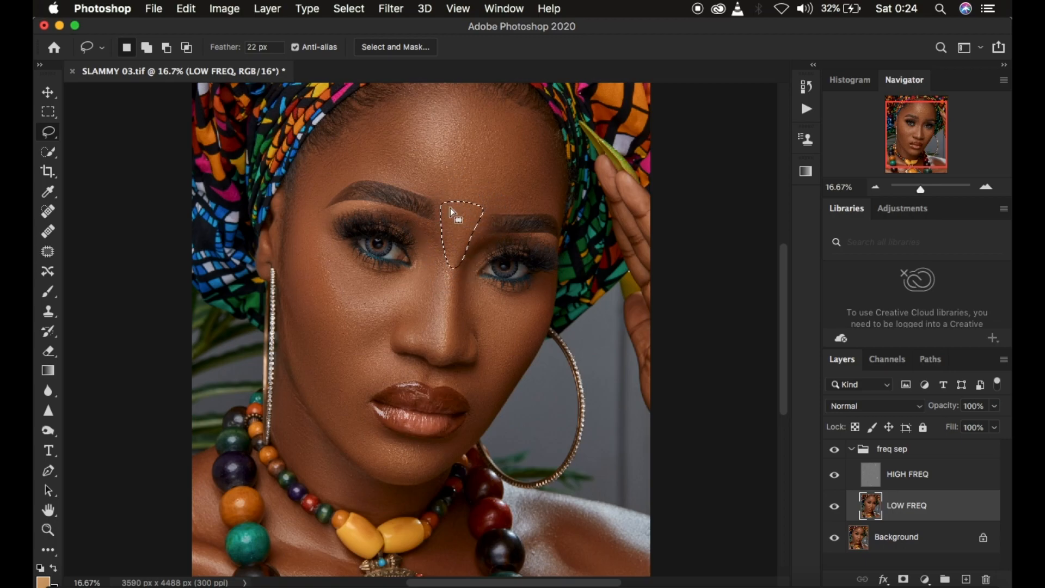
pyautogui.click(390, 9)
pyautogui.moveTo(413, 190)
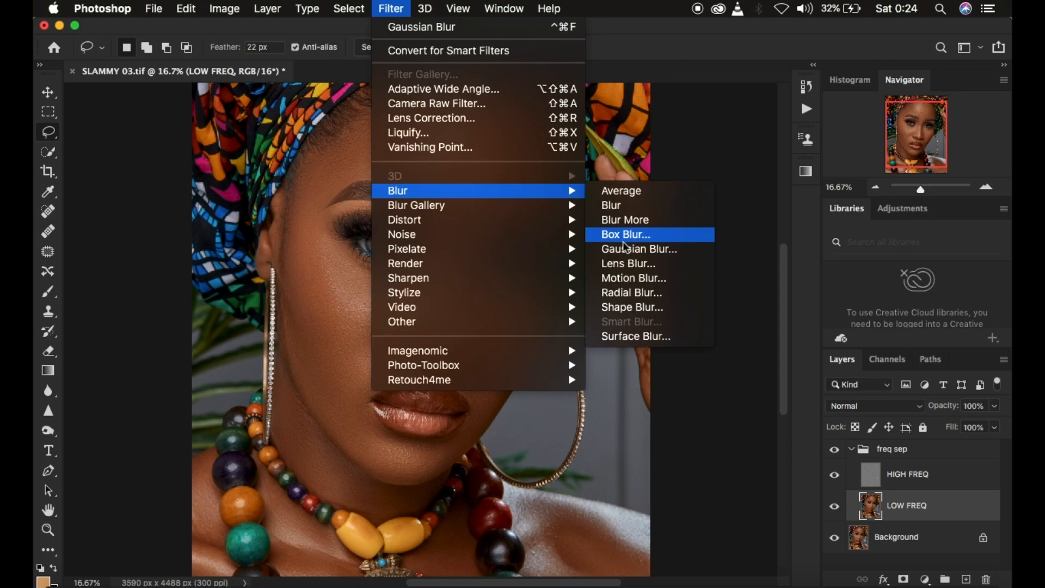
pyautogui.click(678, 245)
pyautogui.click(844, 156)
# Lasso the skin under the left eye up to the nose and smooth it with a 24 px Gaussian Blur
pyautogui.moveTo(326, 257)
pyautogui.mouseDown()
pyautogui.moveTo(341, 289)
pyautogui.moveTo(384, 320)
pyautogui.mouseUp()
pyautogui.moveTo(371, 269); pyautogui.dragTo(329, 238)
pyautogui.click(391, 8)
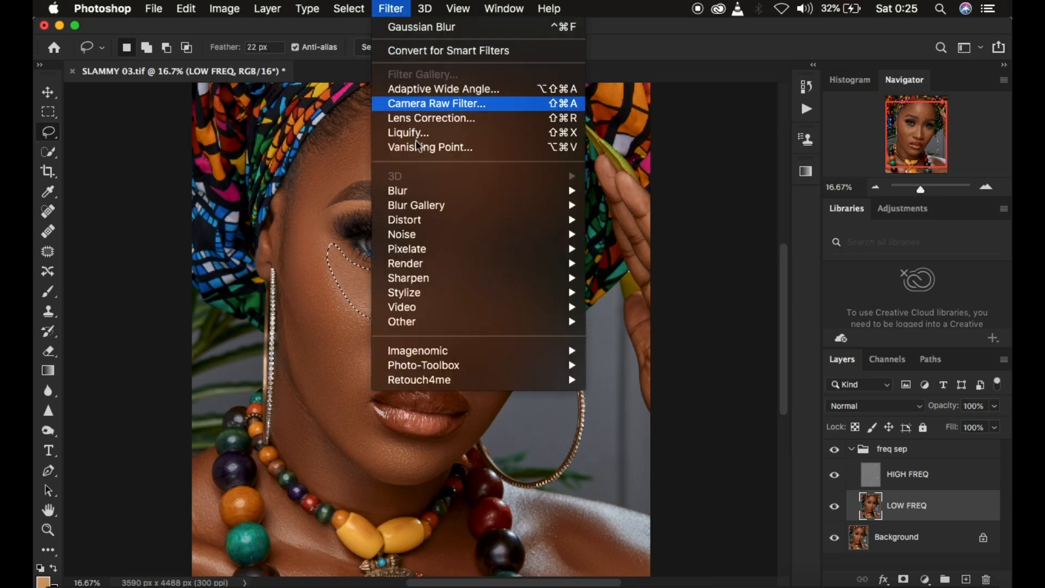
pyautogui.moveTo(431, 193)
pyautogui.click(664, 258)
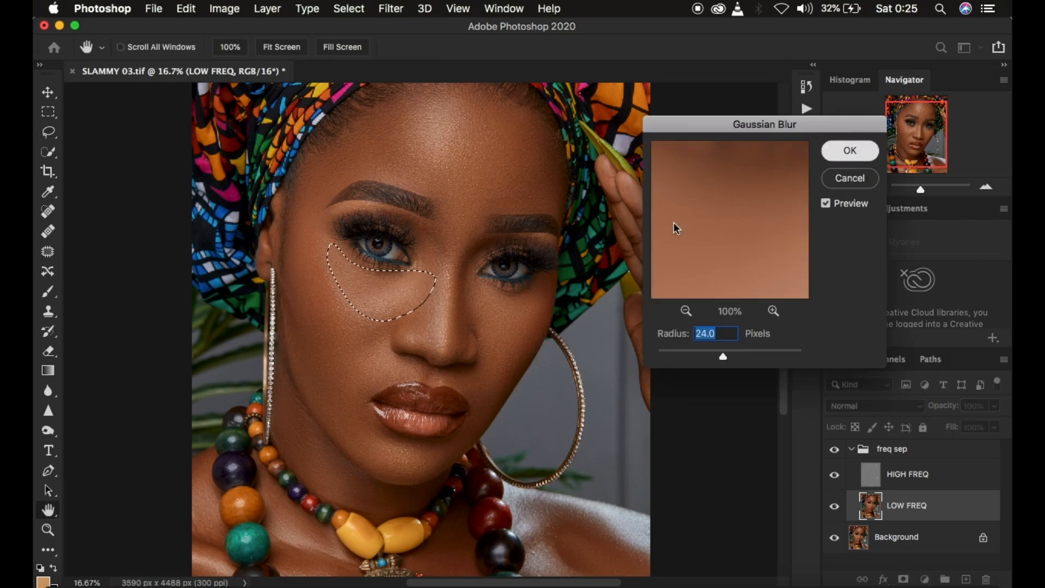
pyautogui.press('Return')
# Lasso the left side of the nose from the inner eye corner to the nostril and apply a 24 px Gaussian Blur
pyautogui.click(424, 230)
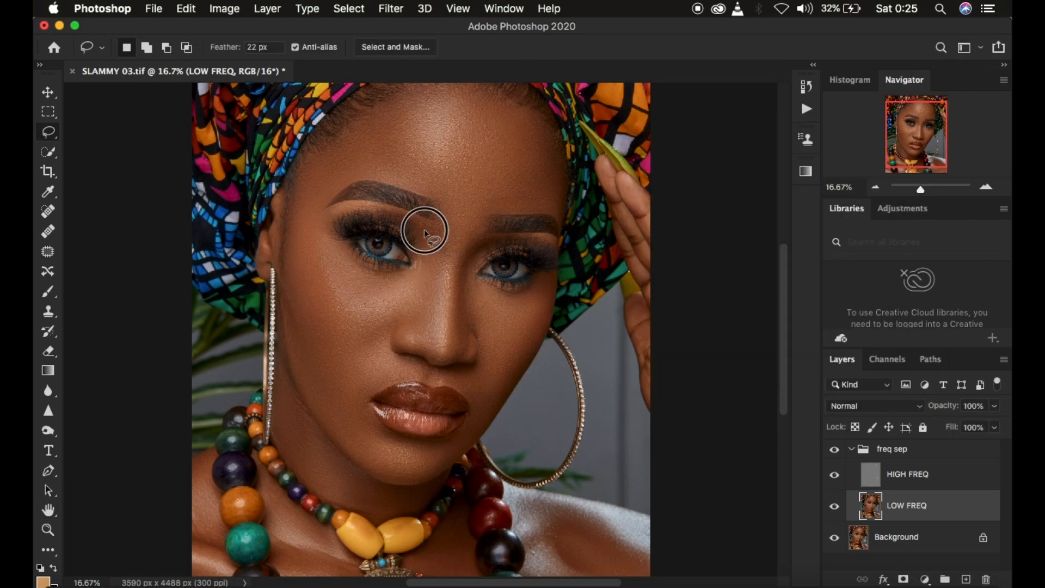
pyautogui.moveTo(441, 282); pyautogui.dragTo(432, 342)
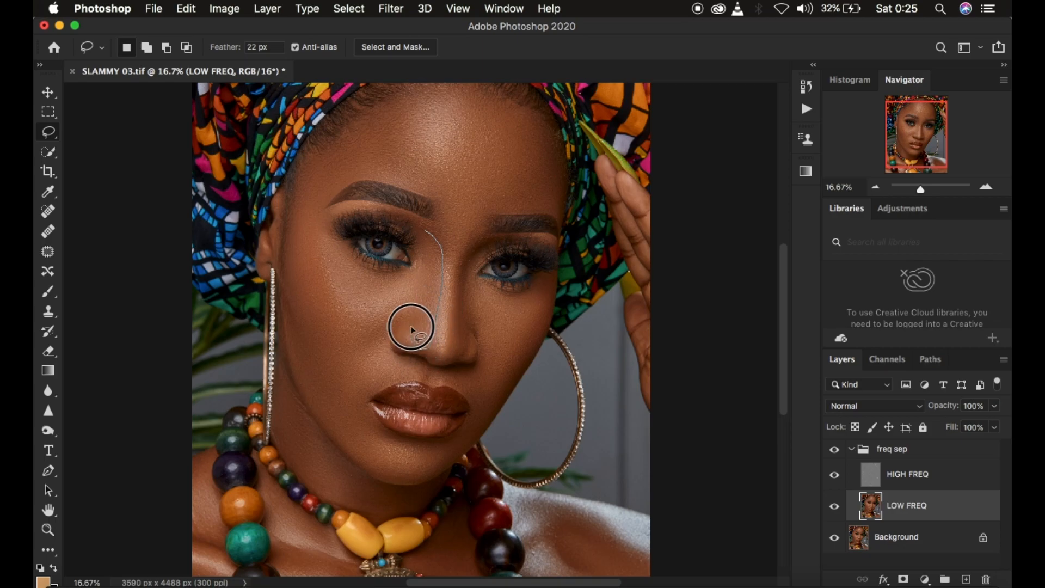
pyautogui.moveTo(403, 299); pyautogui.dragTo(422, 231)
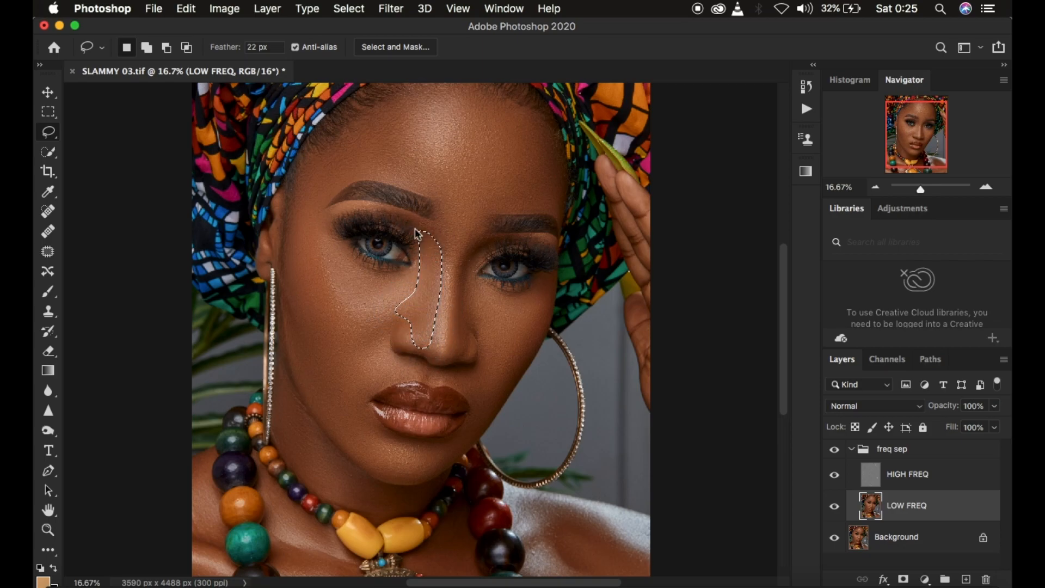
pyautogui.click(390, 8)
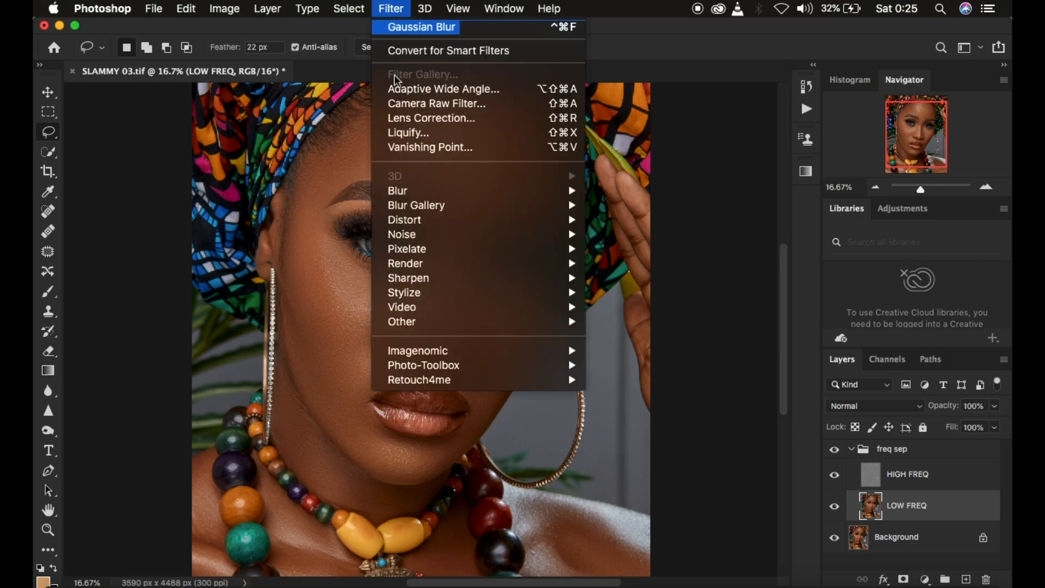
pyautogui.moveTo(560, 198)
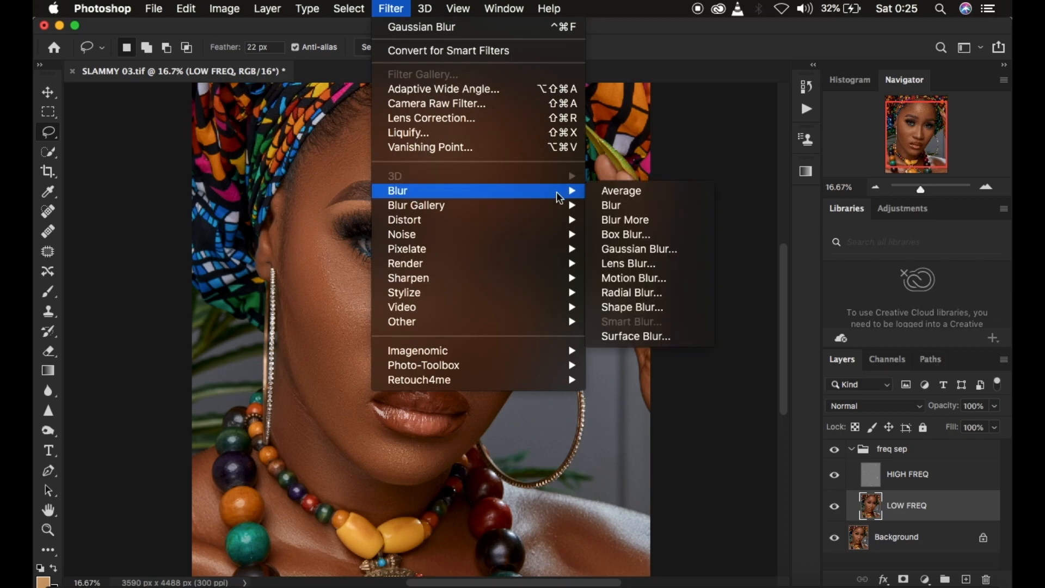
pyautogui.click(653, 251)
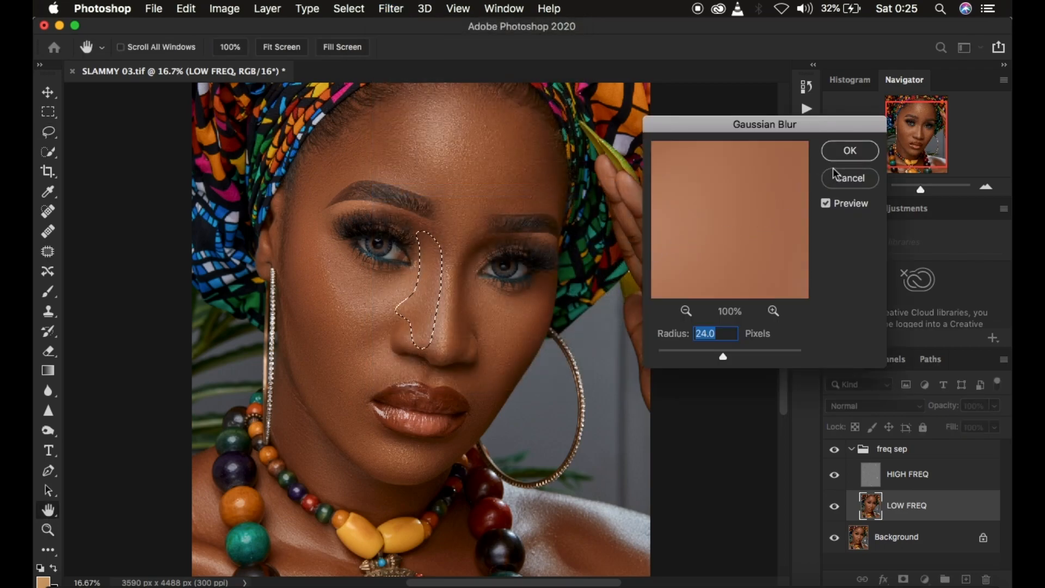
pyautogui.click(846, 154)
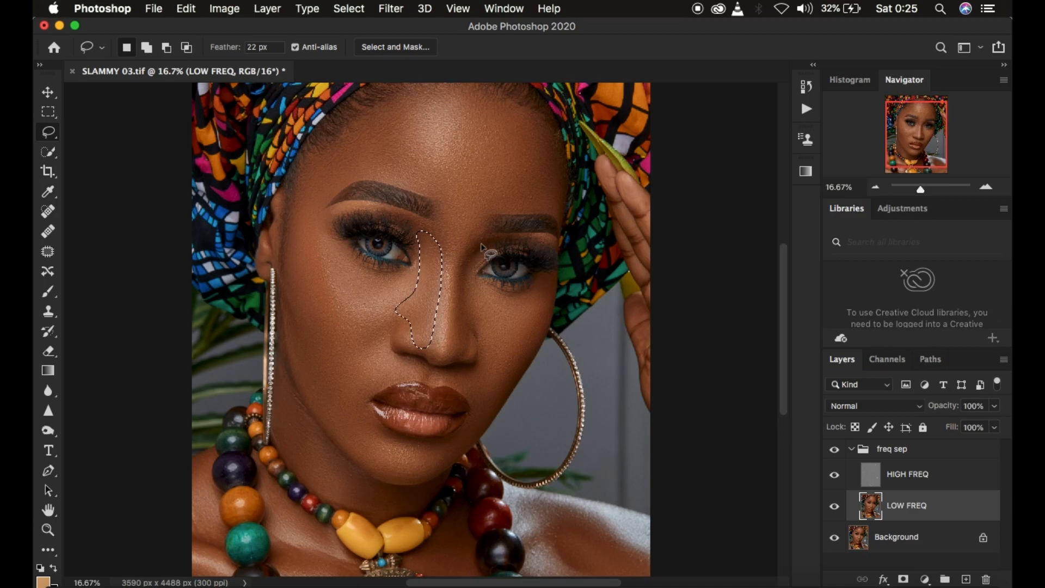
# Lasso the right side of the nose from the inner eye corner to the nostril and smooth it with a 24 px Gaussian Blur
pyautogui.moveTo(482, 244)
pyautogui.mouseDown()
pyautogui.moveTo(453, 278)
pyautogui.moveTo(450, 348)
pyautogui.moveTo(462, 358)
pyautogui.moveTo(468, 328)
pyautogui.moveTo(493, 316)
pyautogui.moveTo(469, 249)
pyautogui.mouseUp()
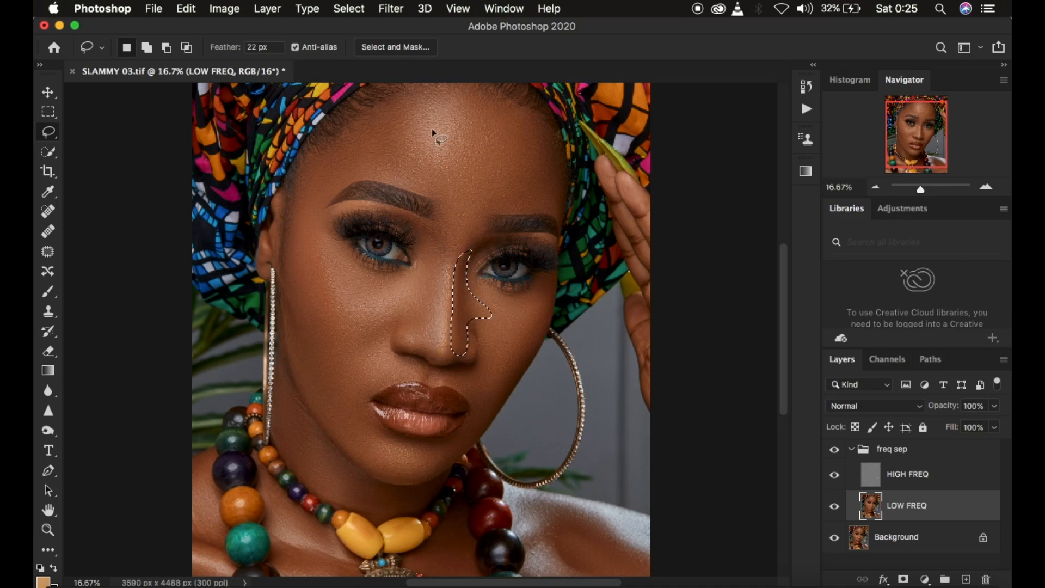
pyautogui.click(391, 9)
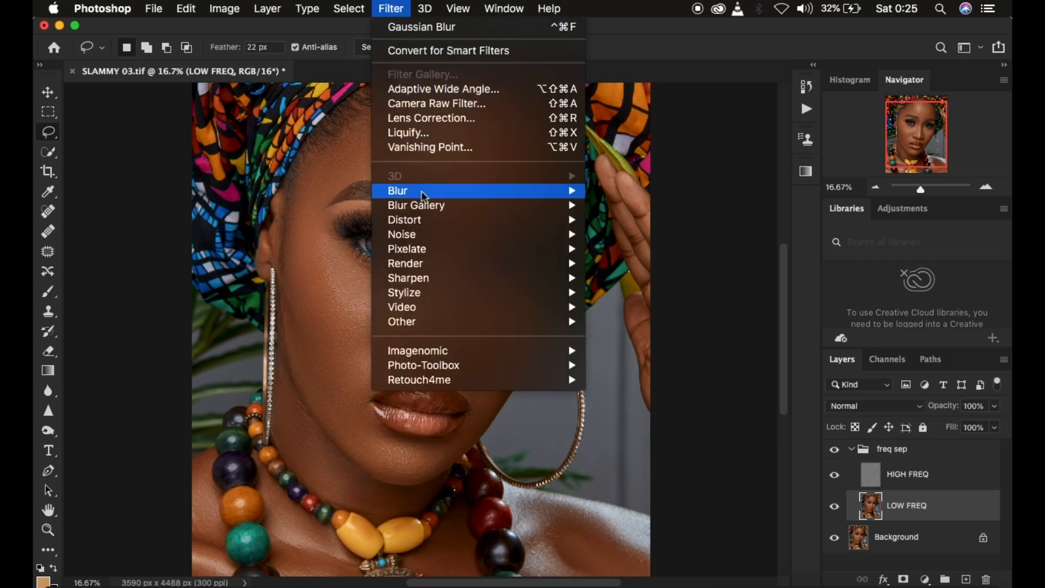
pyautogui.moveTo(421, 191)
pyautogui.click(651, 249)
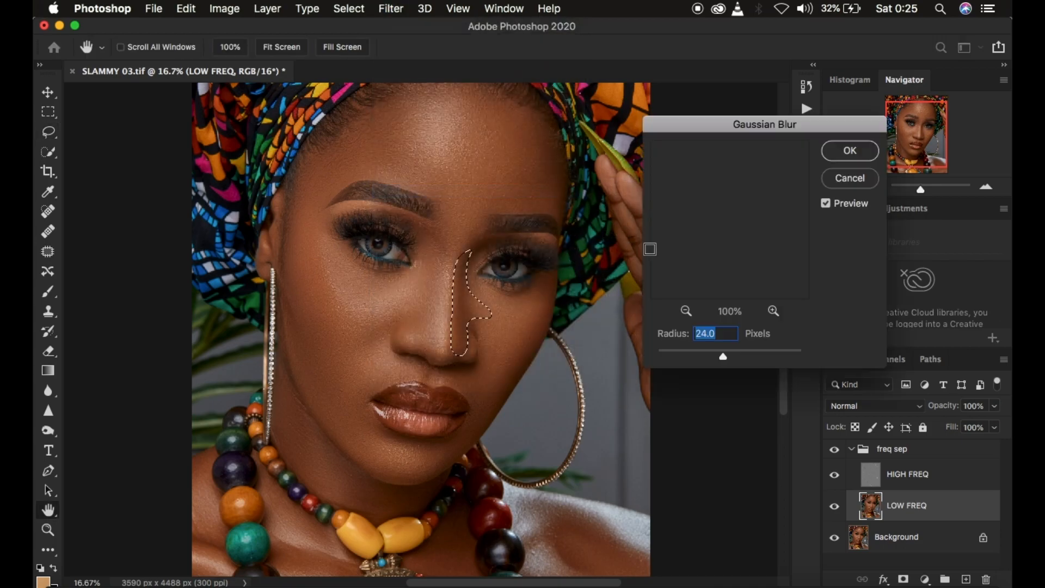
pyautogui.click(845, 152)
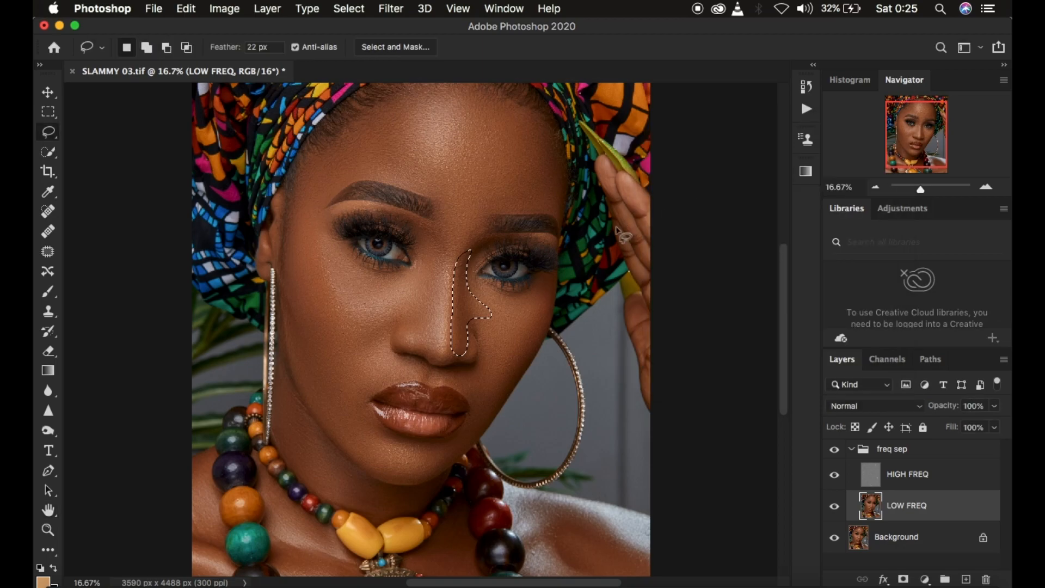
# Lasso the skin between the right nostril, the mouth corner and the jaw edge and apply a 24 px Gaussian Blur
pyautogui.moveTo(493, 357)
pyautogui.mouseDown()
pyautogui.moveTo(442, 372)
pyautogui.moveTo(472, 393)
pyautogui.moveTo(467, 435)
pyautogui.moveTo(508, 368)
pyautogui.moveTo(491, 358)
pyautogui.mouseUp()
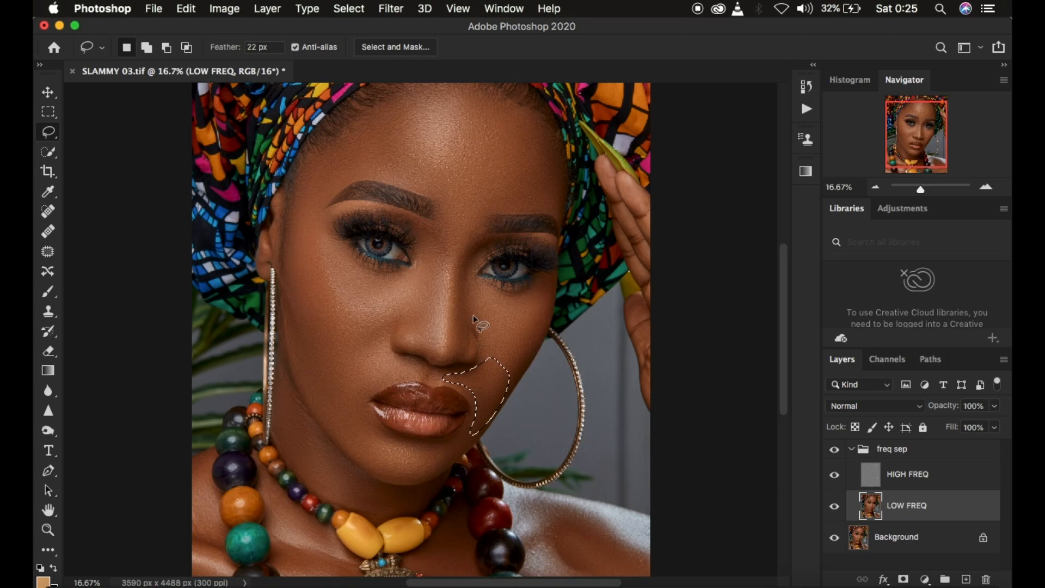
pyautogui.click(391, 8)
pyautogui.moveTo(453, 194)
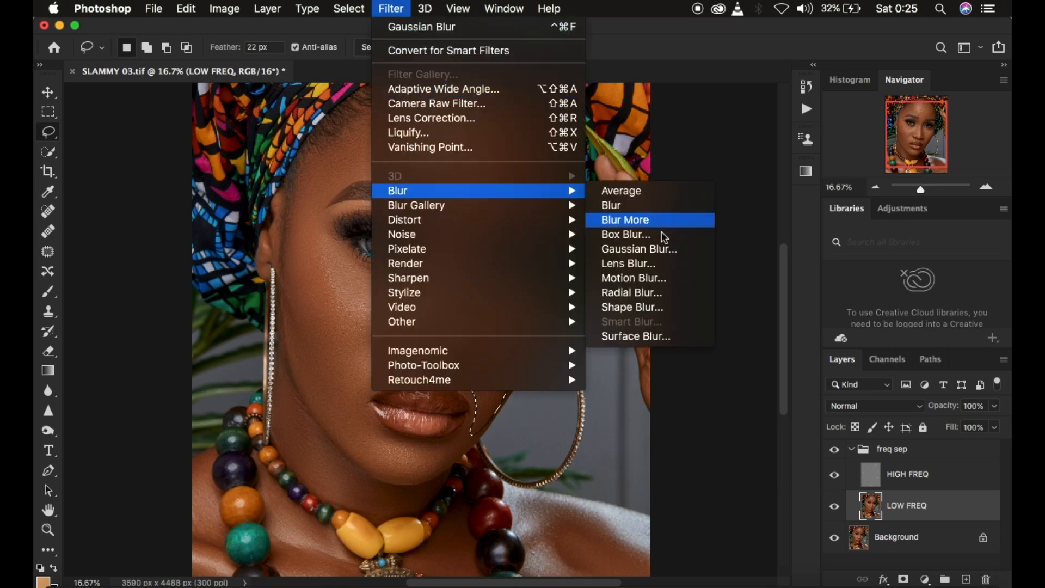
pyautogui.click(638, 249)
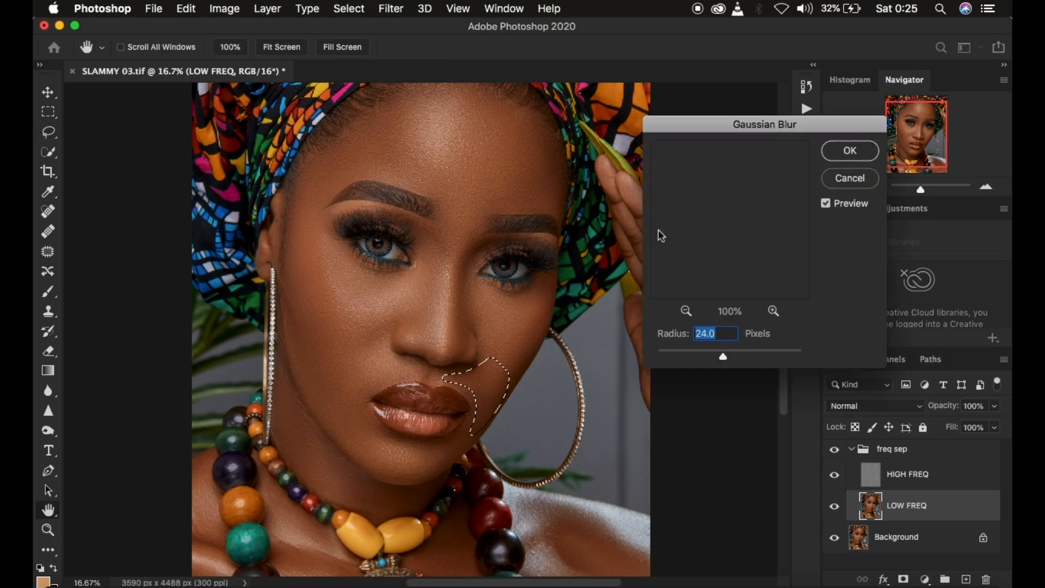
pyautogui.click(838, 152)
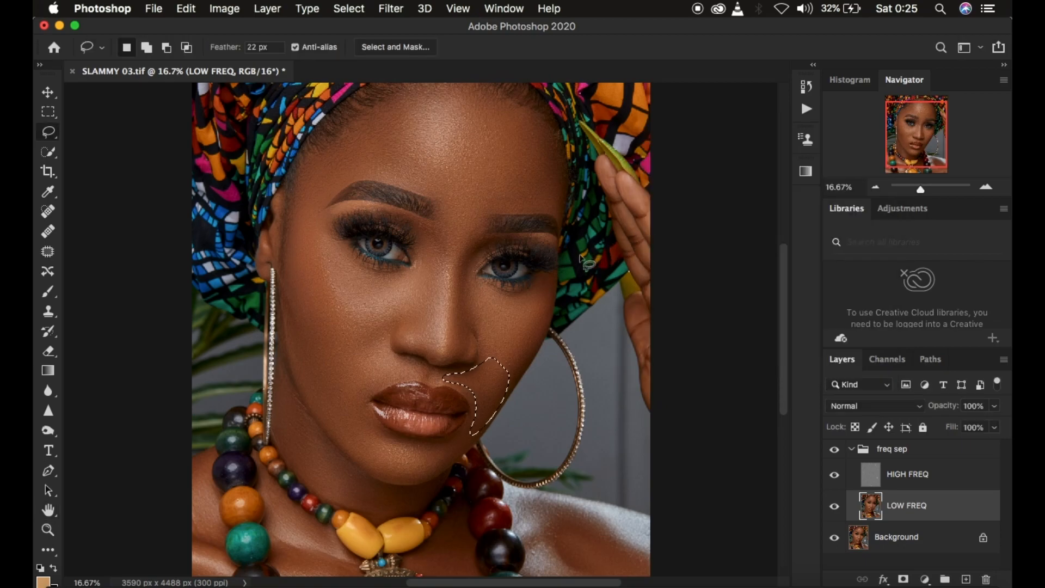
# Lasso the lower left cheek around the mouth corner down to the chin and smooth it with a 24 px Gaussian Blur
pyautogui.moveTo(329, 370); pyautogui.dragTo(317, 353)
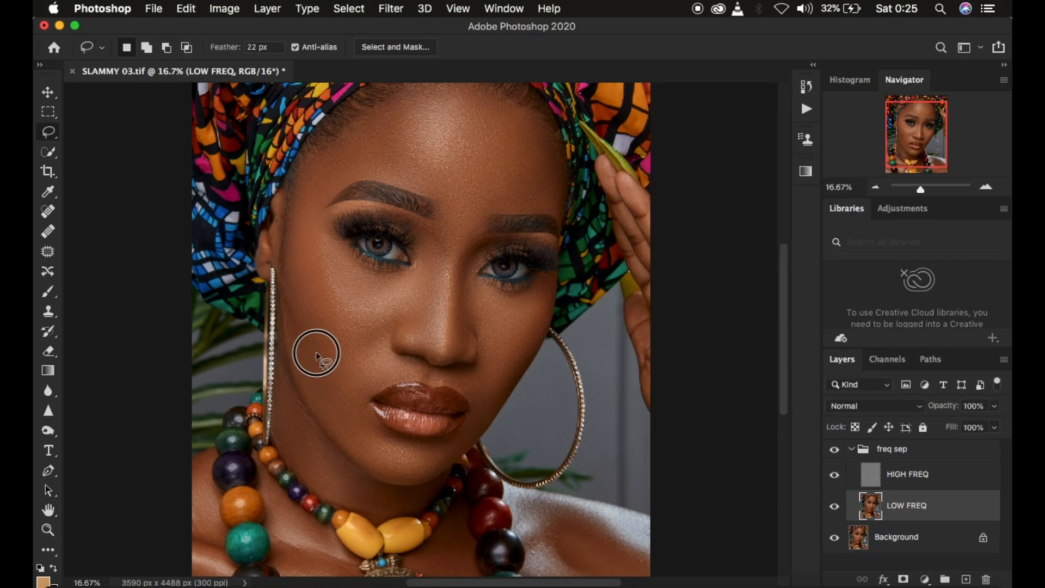
pyautogui.moveTo(387, 374)
pyautogui.mouseDown()
pyautogui.moveTo(364, 394)
pyautogui.moveTo(362, 418)
pyautogui.moveTo(392, 441)
pyautogui.moveTo(445, 453)
pyautogui.moveTo(414, 480)
pyautogui.moveTo(365, 467)
pyautogui.moveTo(331, 428)
pyautogui.moveTo(303, 385)
pyautogui.moveTo(298, 311)
pyautogui.mouseUp()
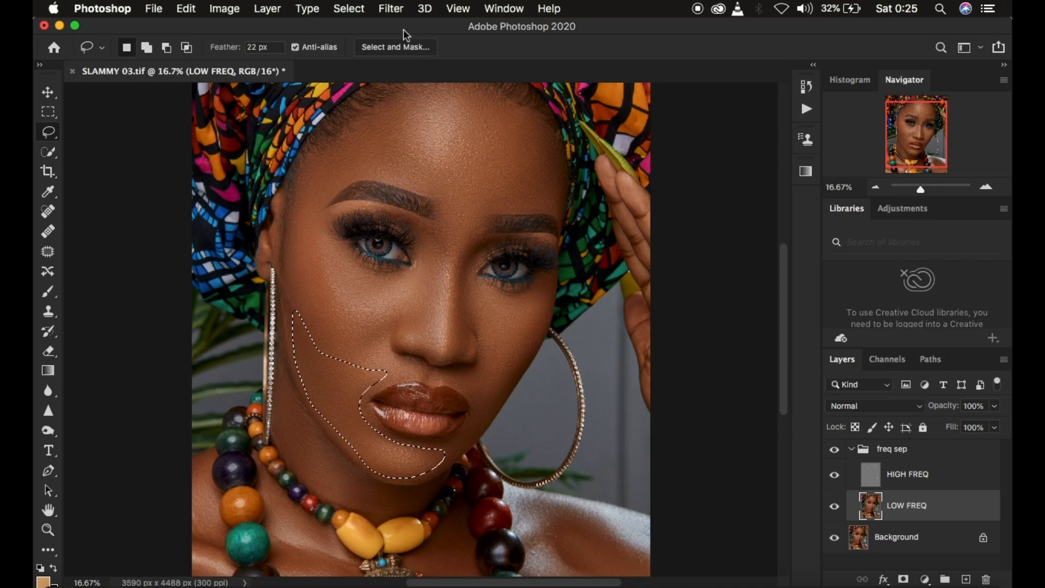
pyautogui.click(390, 8)
pyautogui.moveTo(443, 191)
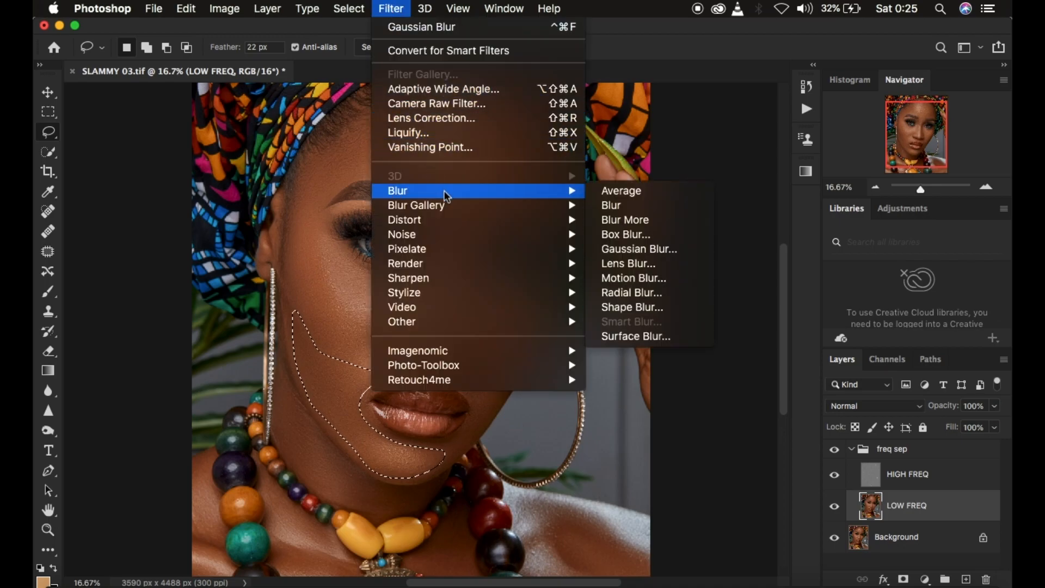
pyautogui.press('alt+super+f')
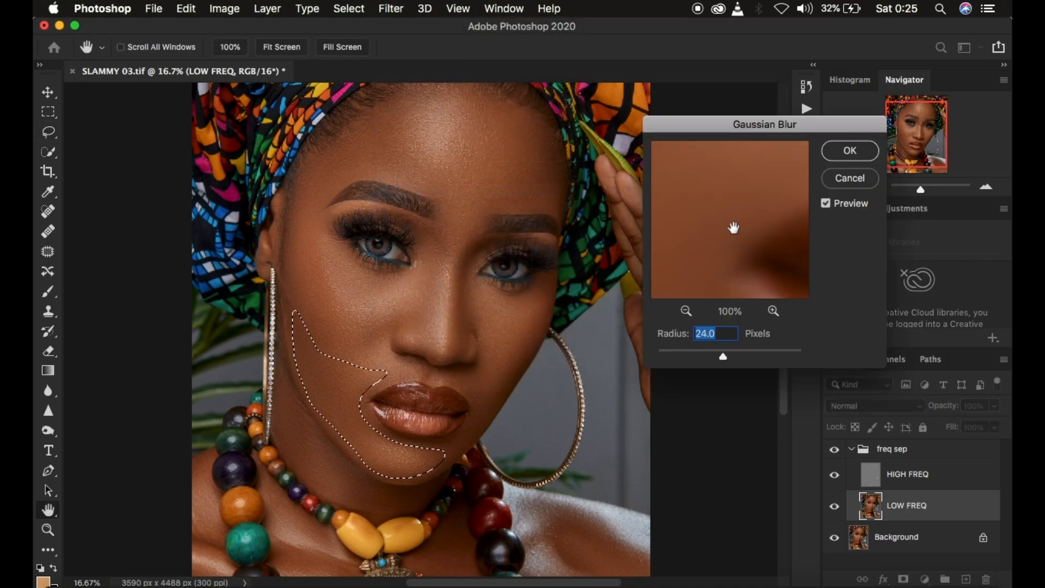
pyautogui.click(837, 156)
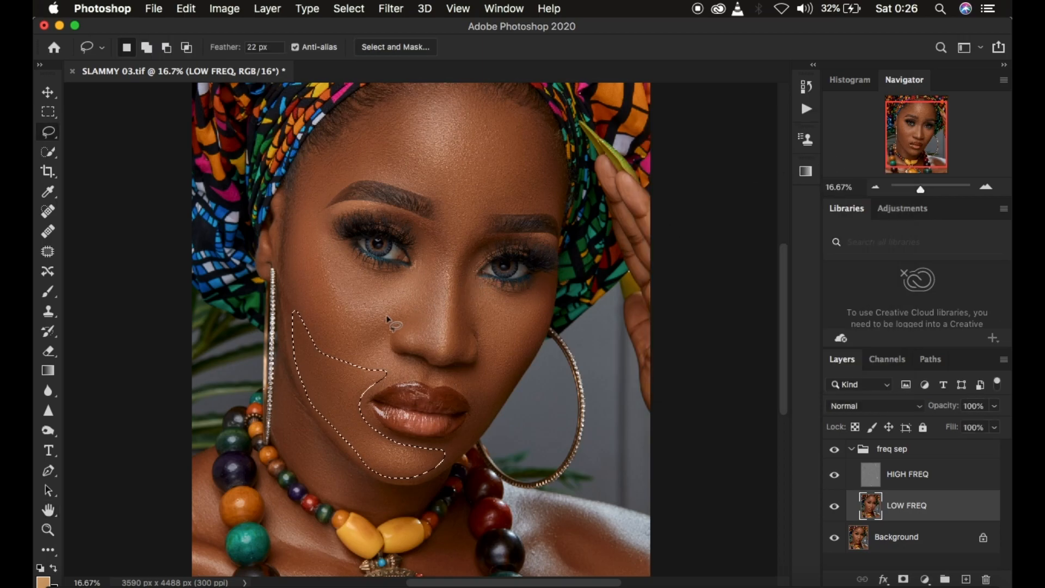
# Deselect the lassoed area on the lower cheek and chin
pyautogui.rightClick(444, 200)
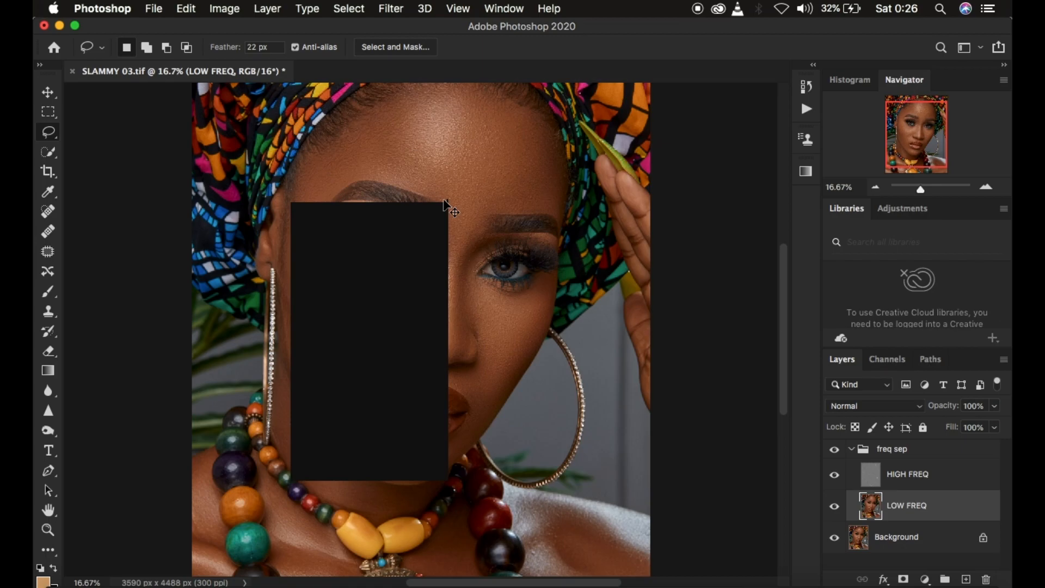
pyautogui.press('super+minus')
pyautogui.press('super+minus')
pyautogui.press('super+plus')
pyautogui.press('super+plus')
pyautogui.press('super+plus')
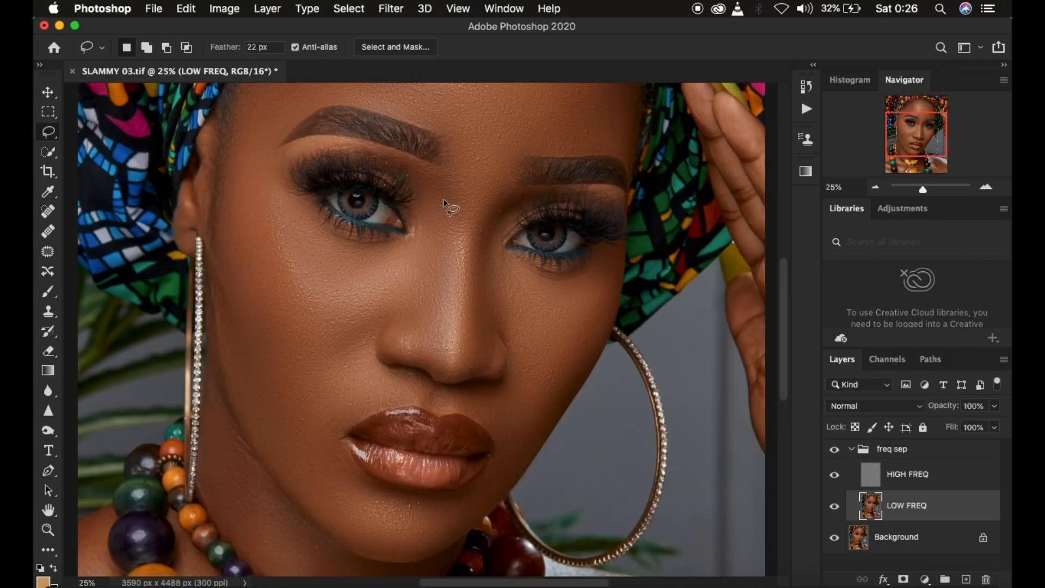
# Compare the portrait with and without the freq sep group, both close up and as a whole image
pyautogui.click(833, 449)
pyautogui.click(833, 450)
pyautogui.click(833, 450)
pyautogui.click(833, 450)
pyautogui.click(833, 449)
pyautogui.click(834, 450)
pyautogui.press('super+minus')
pyautogui.press('super+minus')
pyautogui.press('super+minus')
pyautogui.press('super+minus')
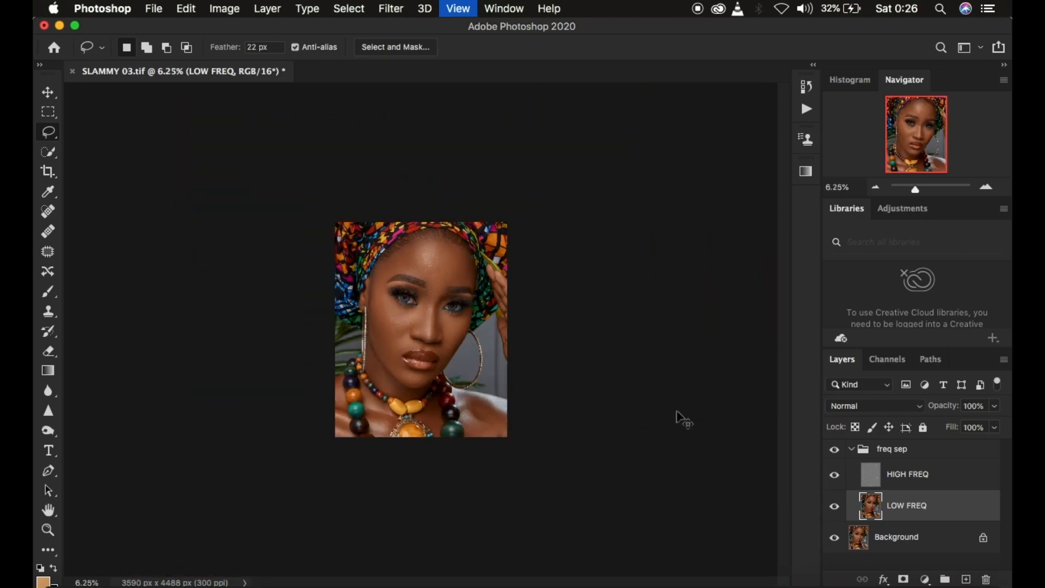
pyautogui.press('super+equal')
pyautogui.press('super+equal')
pyautogui.press('super+equal')
pyautogui.press('super+equal')
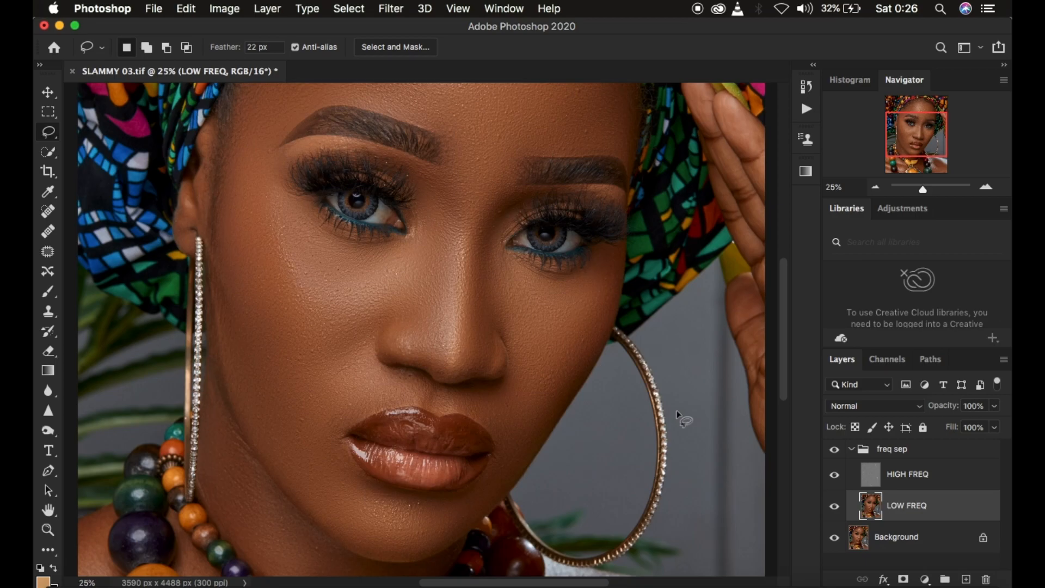
# Activate the HIGH FREQ layer and set up the Clone Stamp with a 30 px Soft Round brush that samples the current layer
pyautogui.click(934, 479)
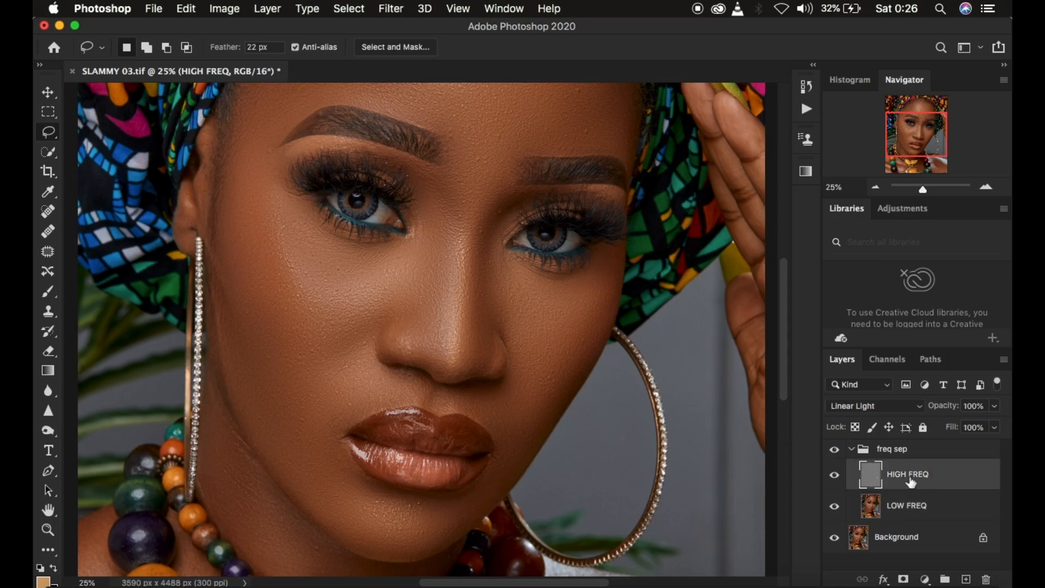
pyautogui.click(48, 312)
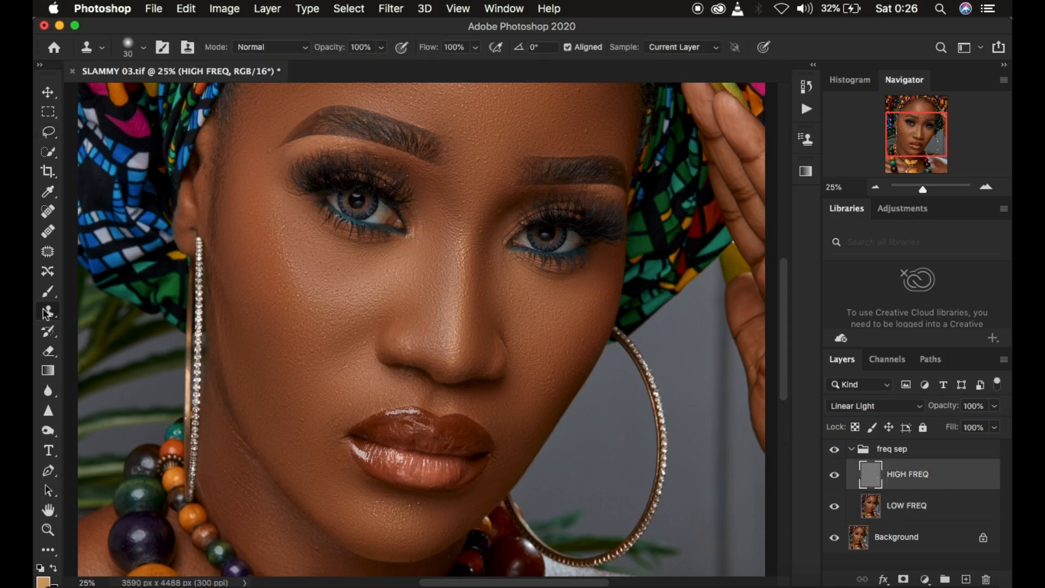
pyautogui.click(143, 47)
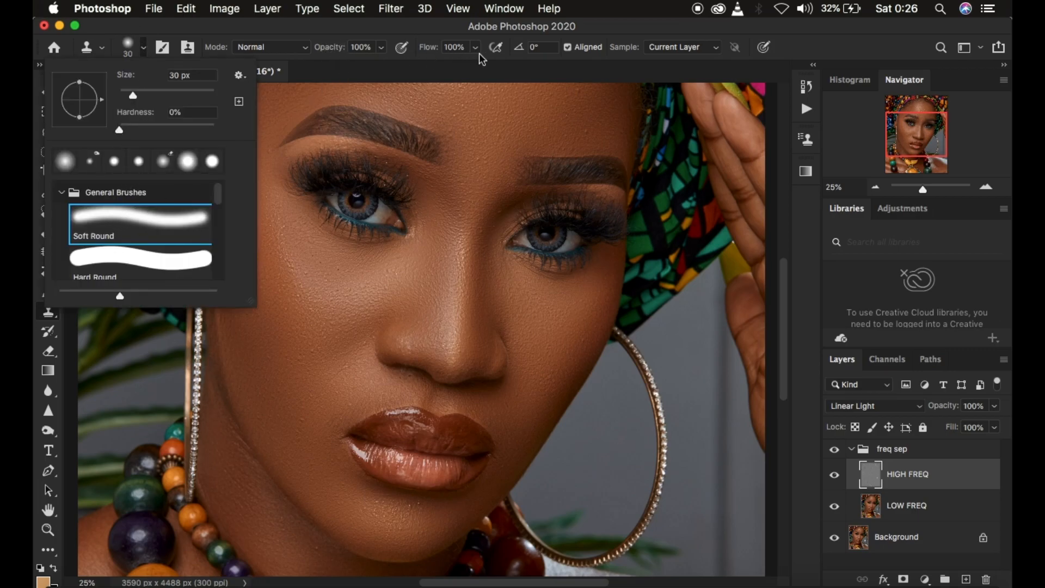
pyautogui.click(664, 47)
pyautogui.click(663, 46)
pyautogui.click(663, 47)
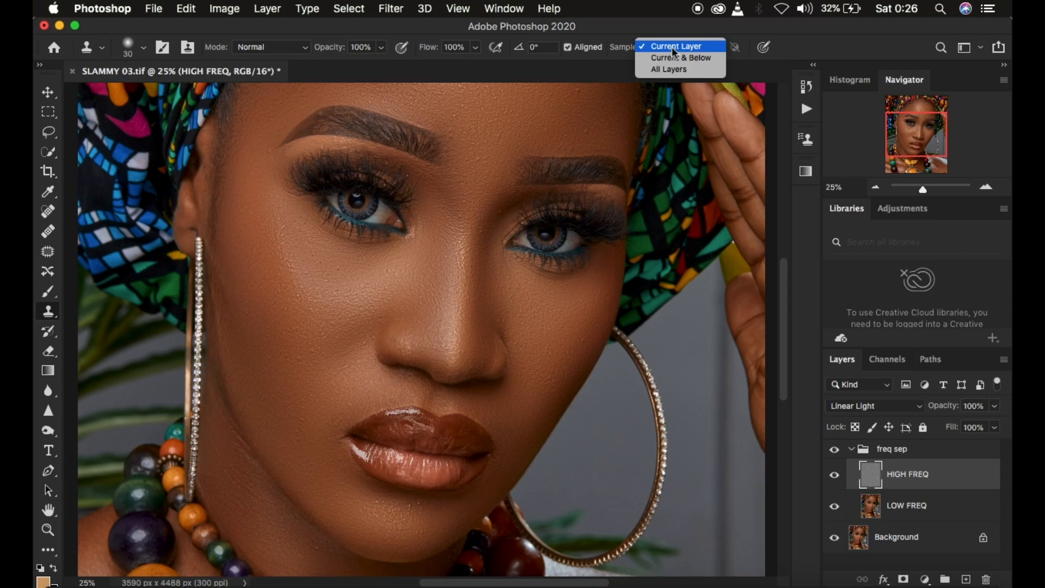
pyautogui.click(622, 18)
# Enlarge the Clone Stamp to 40 px and clone clean texture over the small bumps between the left under-eye and the nose
pyautogui.press('super+plus')
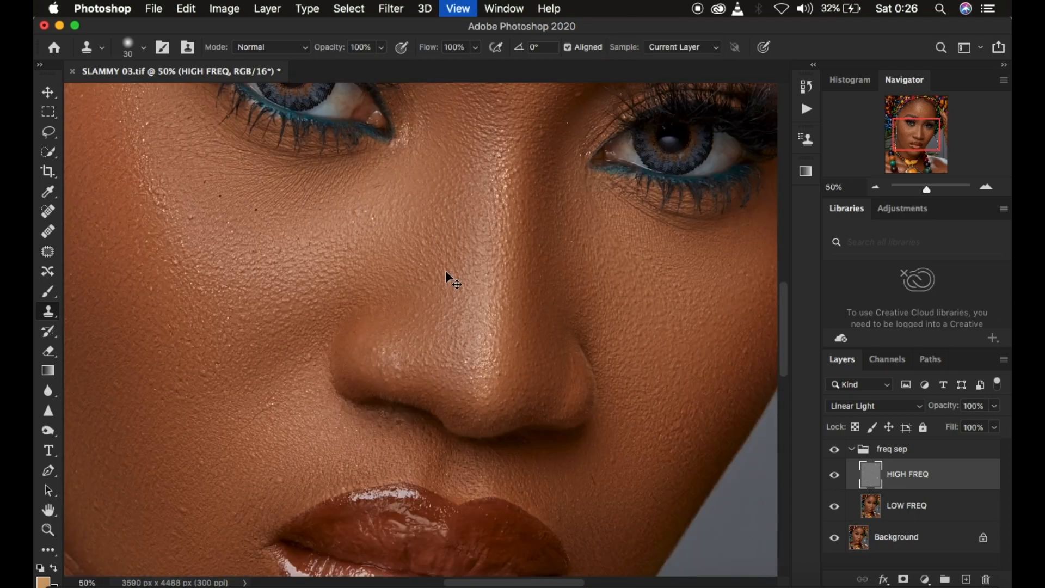
pyautogui.press('super+plus')
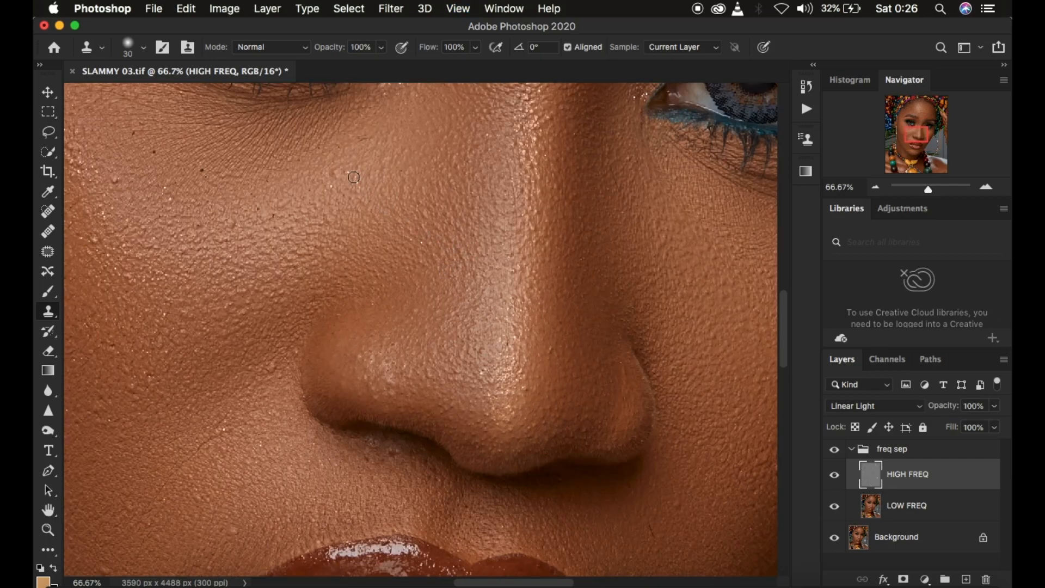
pyautogui.press(']')
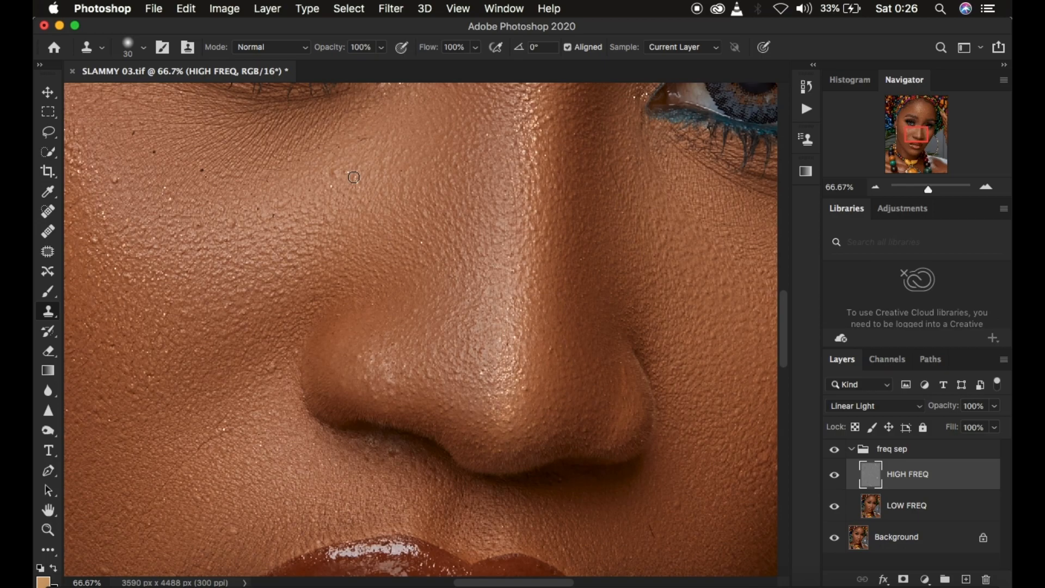
pyautogui.press(']')
pyautogui.press(']')
pyautogui.keyDown('alt'); pyautogui.click(375, 187); pyautogui.keyUp('alt')
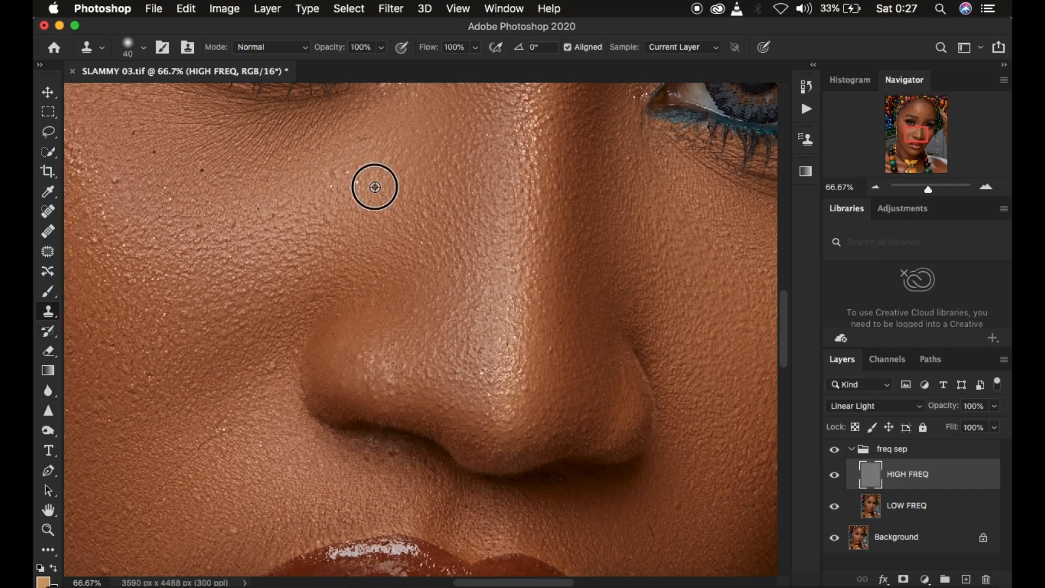
pyautogui.click(358, 182)
pyautogui.keyDown('alt'); pyautogui.click(370, 167); pyautogui.keyUp('alt')
pyautogui.click(346, 172)
pyautogui.keyDown('alt'); pyautogui.click(361, 175); pyautogui.keyUp('alt')
pyautogui.click(331, 172)
pyautogui.keyDown('alt'); pyautogui.click(392, 146); pyautogui.keyUp('alt')
pyautogui.click(358, 141)
# Clone clean skin texture over the dark spot on the left cheek and the blemishes beside the left nostril
pyautogui.keyDown('alt'); pyautogui.click(431, 107); pyautogui.keyUp('alt')
pyautogui.click(215, 180)
pyautogui.click(203, 172)
pyautogui.keyDown('alt'); pyautogui.click(260, 237); pyautogui.keyUp('alt')
pyautogui.click(233, 224)
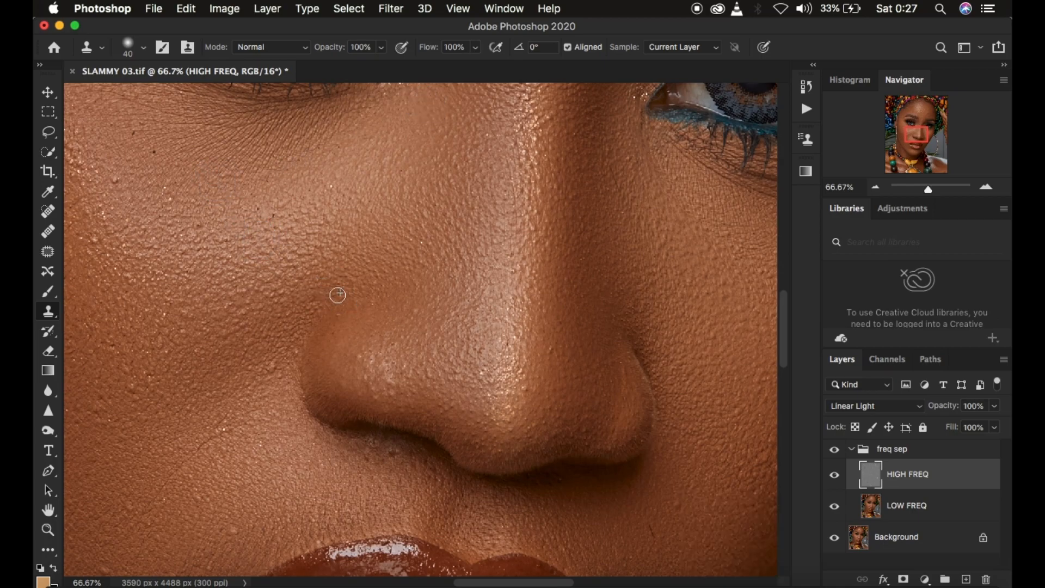
pyautogui.keyDown('alt'); pyautogui.click(272, 383); pyautogui.keyUp('alt')
pyautogui.click(273, 367)
pyautogui.keyDown('alt'); pyautogui.click(282, 380); pyautogui.keyUp('alt')
pyautogui.click(294, 360)
# Enlarge the Clone Stamp to 70 px and clone smoother texture over the skin beside the left mouth corner
pyautogui.press('super+minus')
pyautogui.press('super+minus')
pyautogui.press(']')
pyautogui.press(']')
pyautogui.press(']')
pyautogui.press(']')
pyautogui.click(351, 392)
pyautogui.keyDown('alt'); pyautogui.click(281, 373); pyautogui.keyUp('alt')
pyautogui.moveTo(302, 418); pyautogui.dragTo(300, 499)
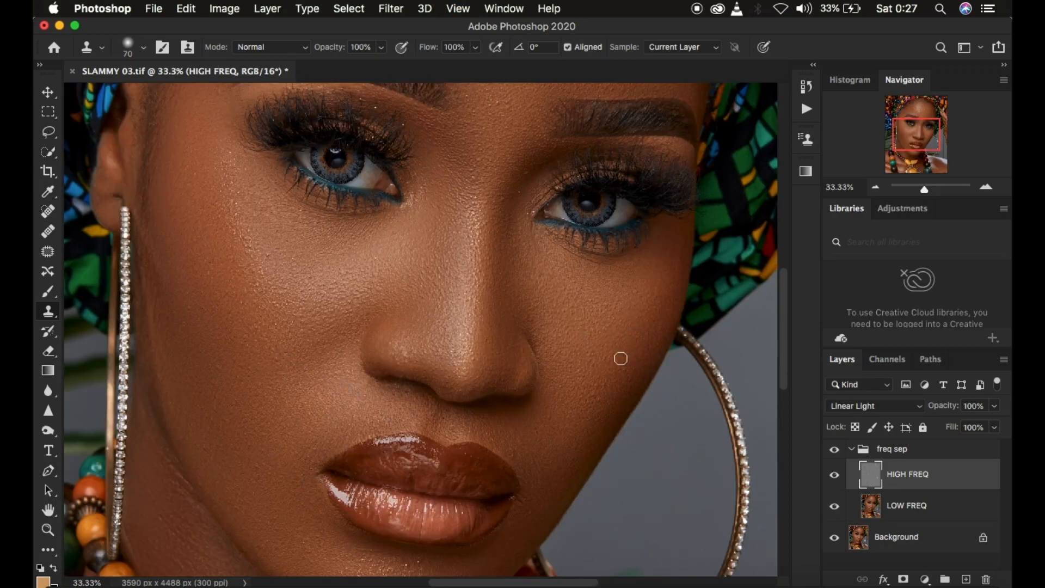
# Inspect the skin texture around the eyes and across the forehead, and the overall portrait
pyautogui.moveTo(783, 337); pyautogui.dragTo(783, 315)
pyautogui.press('super+plus')
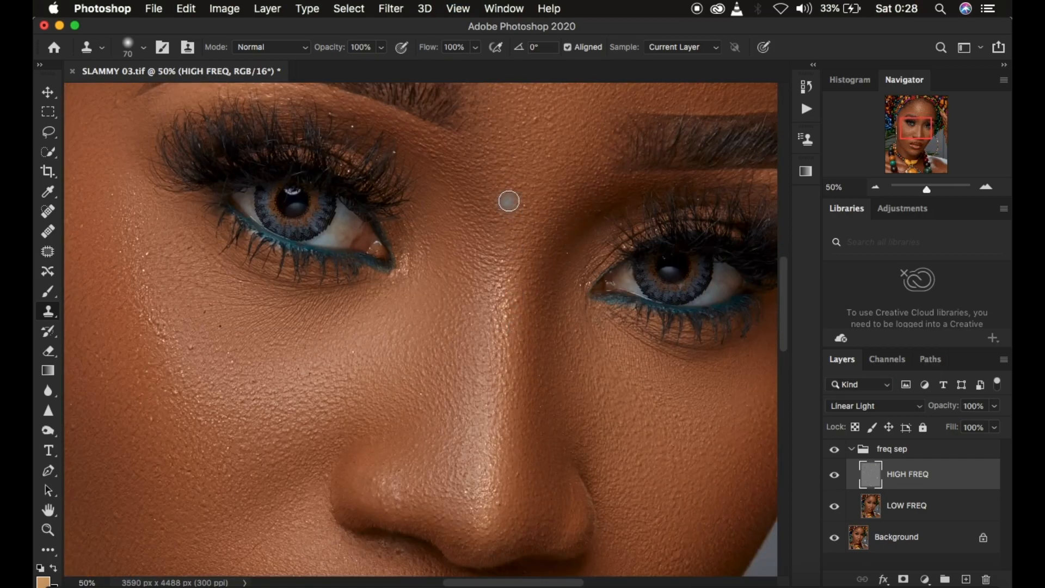
pyautogui.moveTo(782, 259); pyautogui.dragTo(716, 214)
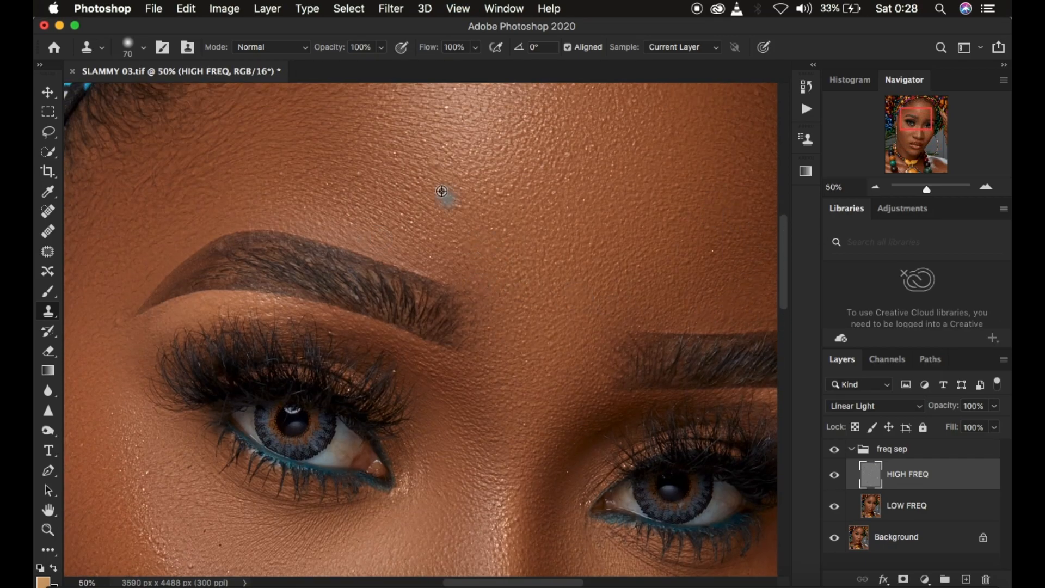
pyautogui.press('super+minus')
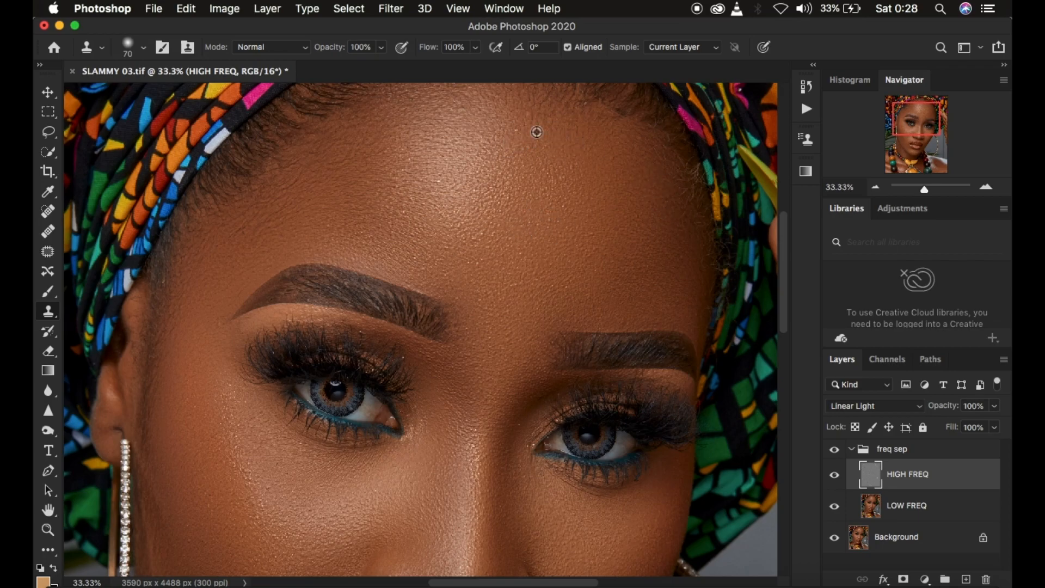
pyautogui.press('super+minus')
pyautogui.press('super+minus')
pyautogui.press('super+minus')
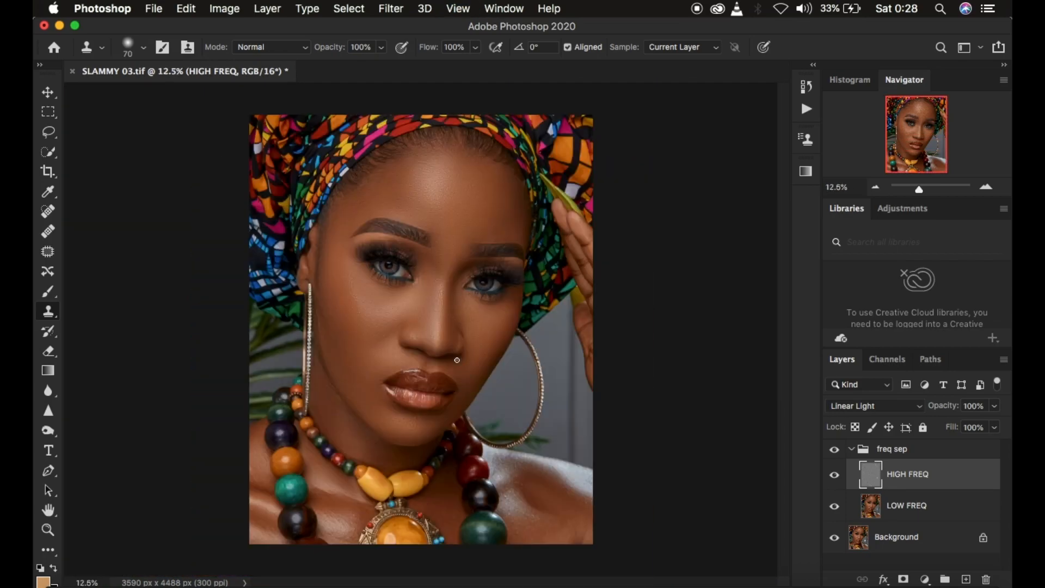
# Collapse the freq sep group and toggle its visibility to compare the retouched portrait with the original
pyautogui.click(852, 449)
pyautogui.click(832, 450)
pyautogui.click(832, 450)
pyautogui.click(833, 450)
pyautogui.click(833, 450)
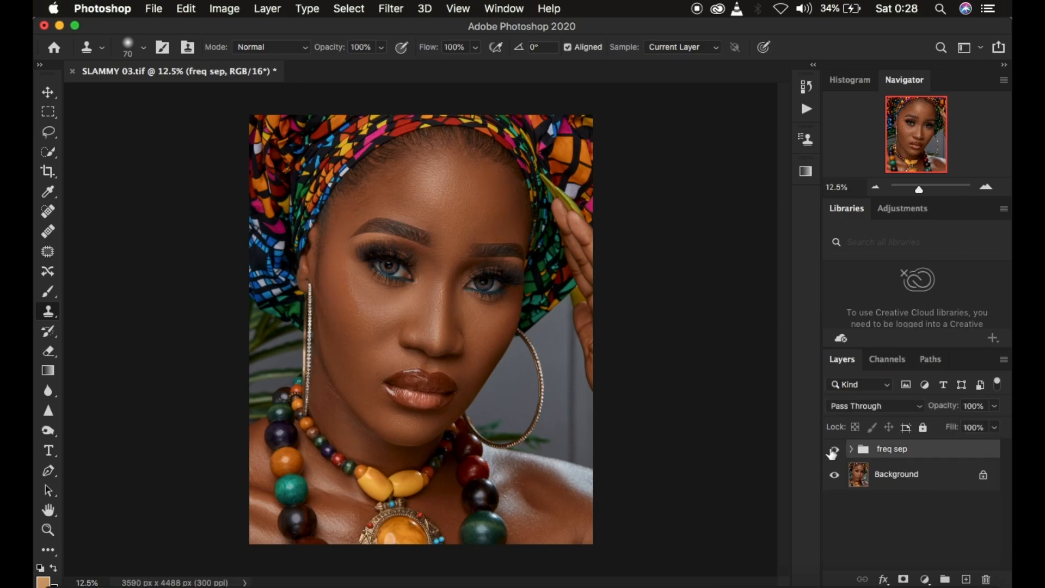
pyautogui.click(833, 450)
pyautogui.click(833, 451)
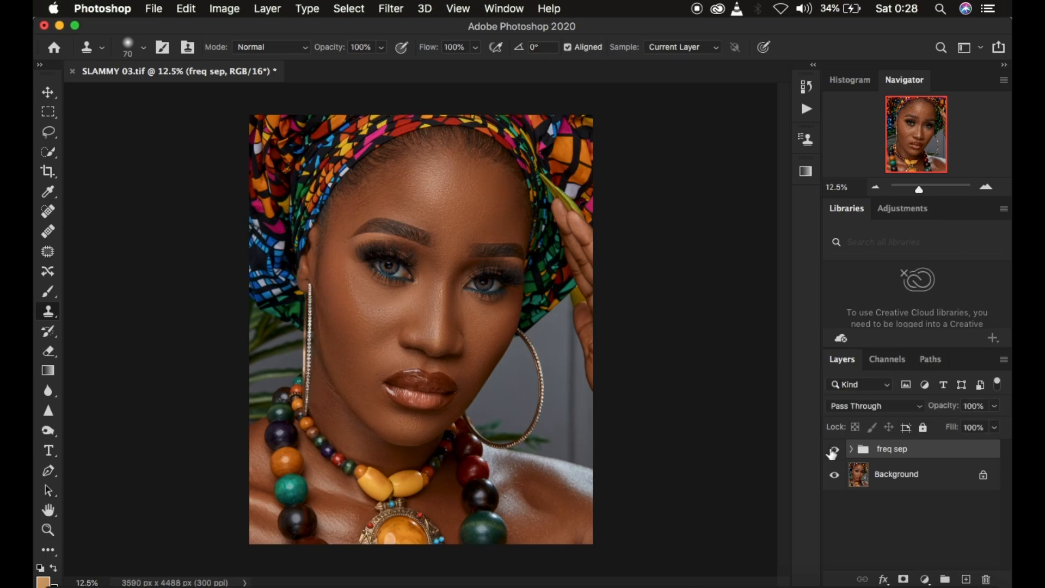